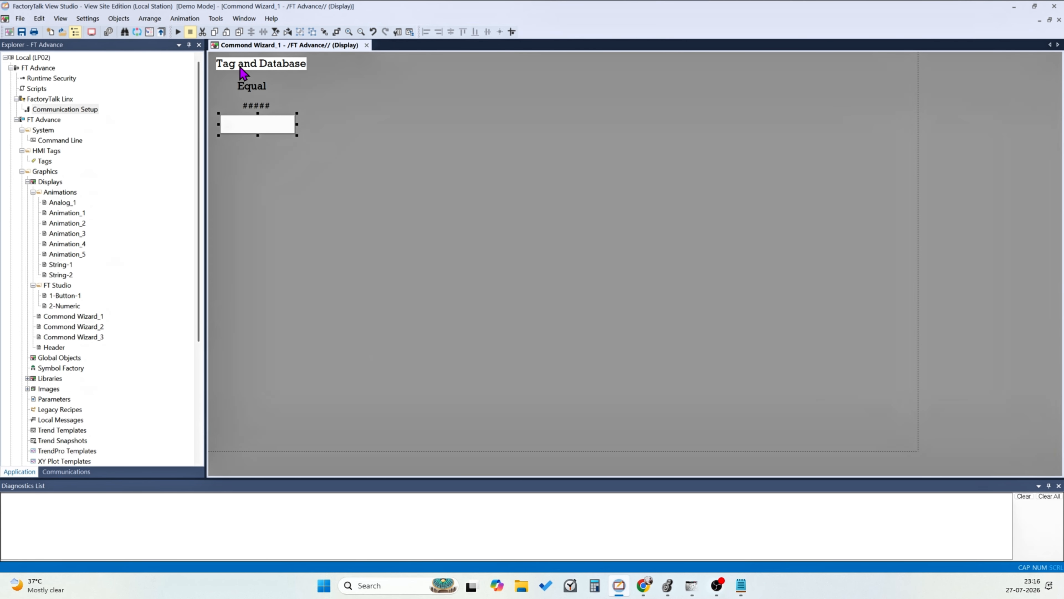
# Set the up-appearance caption of the blank button below the numeric display to "20-SP"
pyautogui.doubleClick(254, 128)
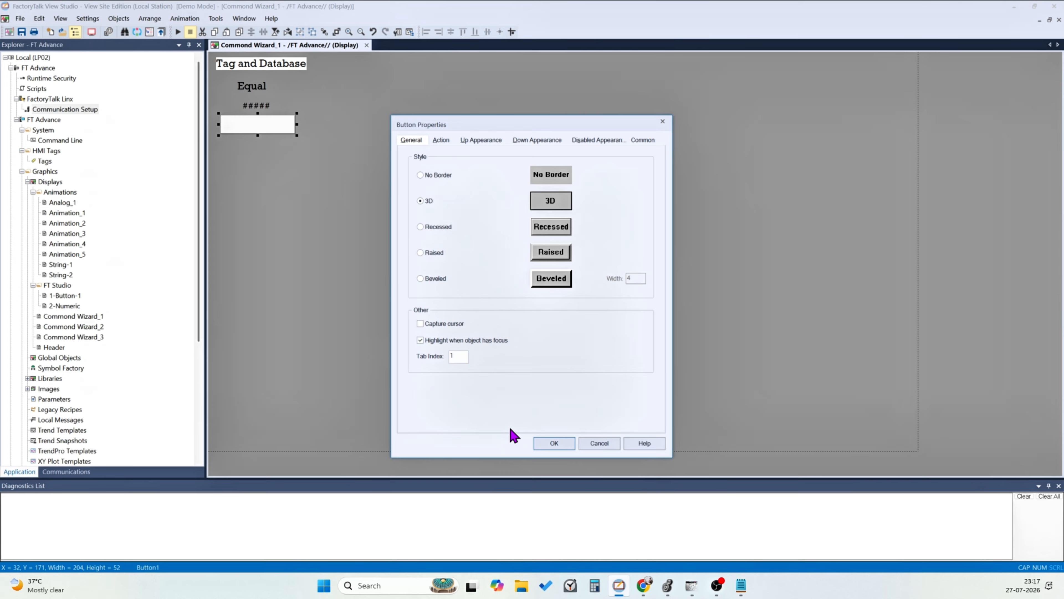
pyautogui.click(448, 143)
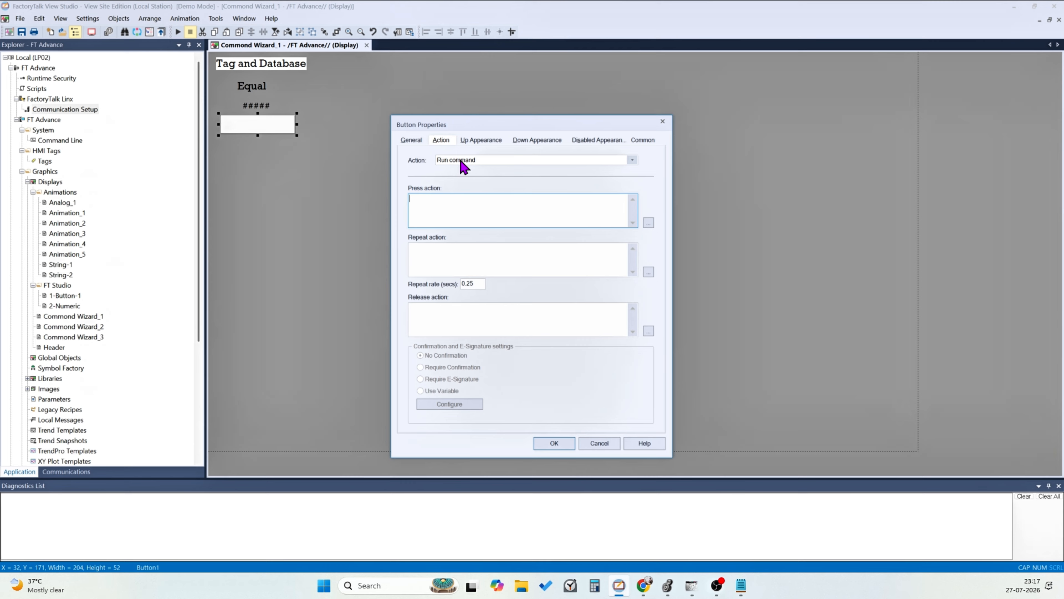
pyautogui.click(477, 140)
pyautogui.click(491, 244)
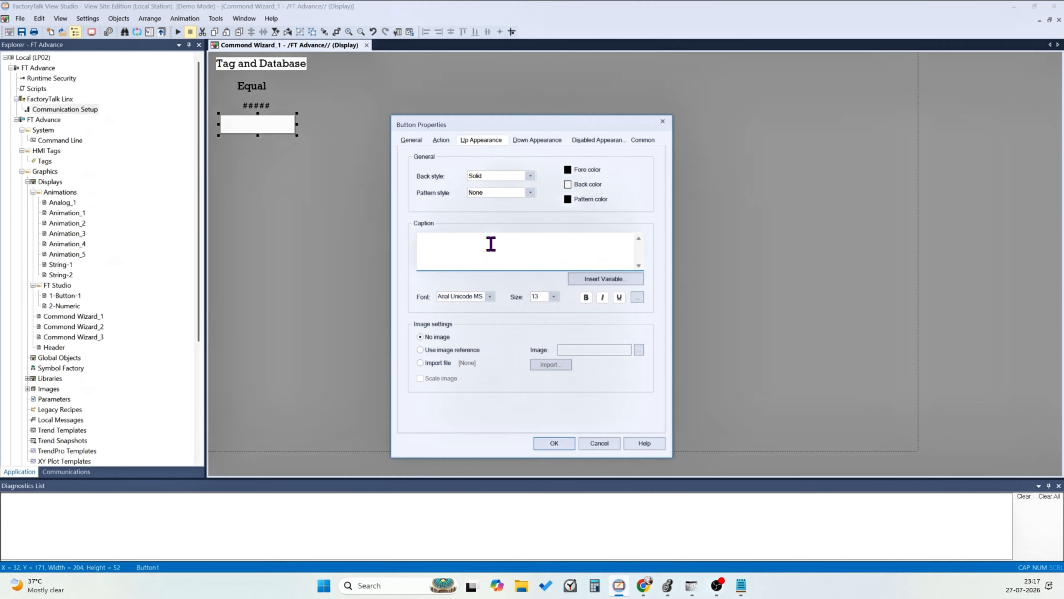
pyautogui.write('20 s')
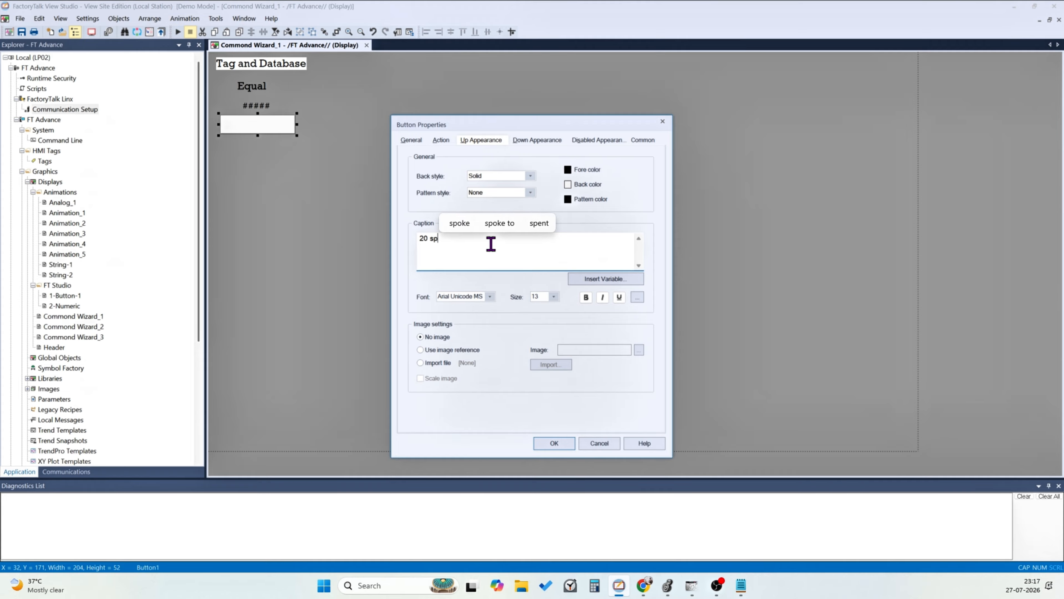
pyautogui.press('BackSpace')
pyautogui.write('SP')
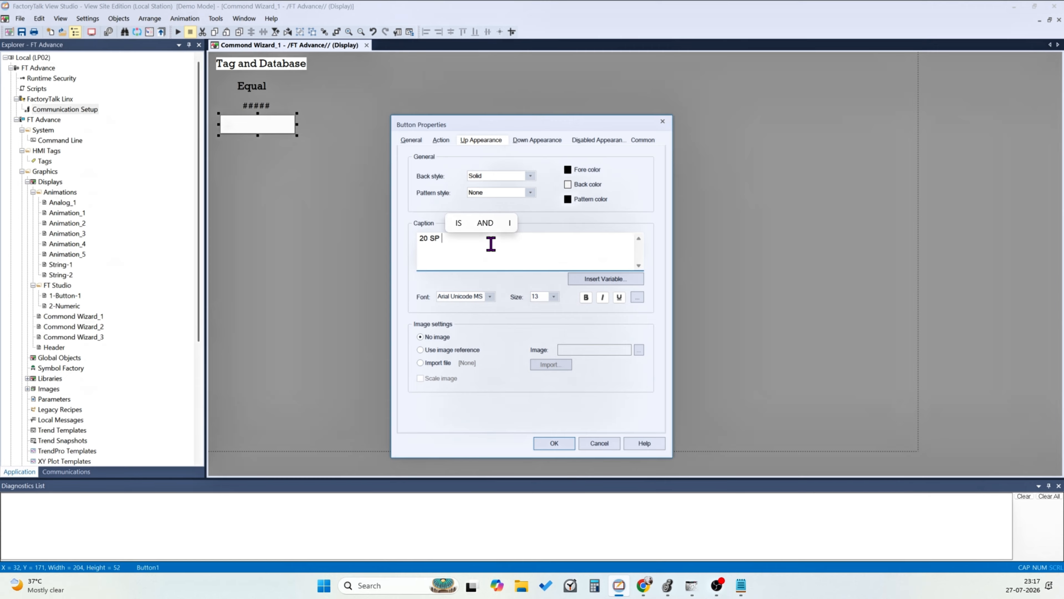
pyautogui.click(429, 238)
pyautogui.press('BackSpace')
pyautogui.write('-')
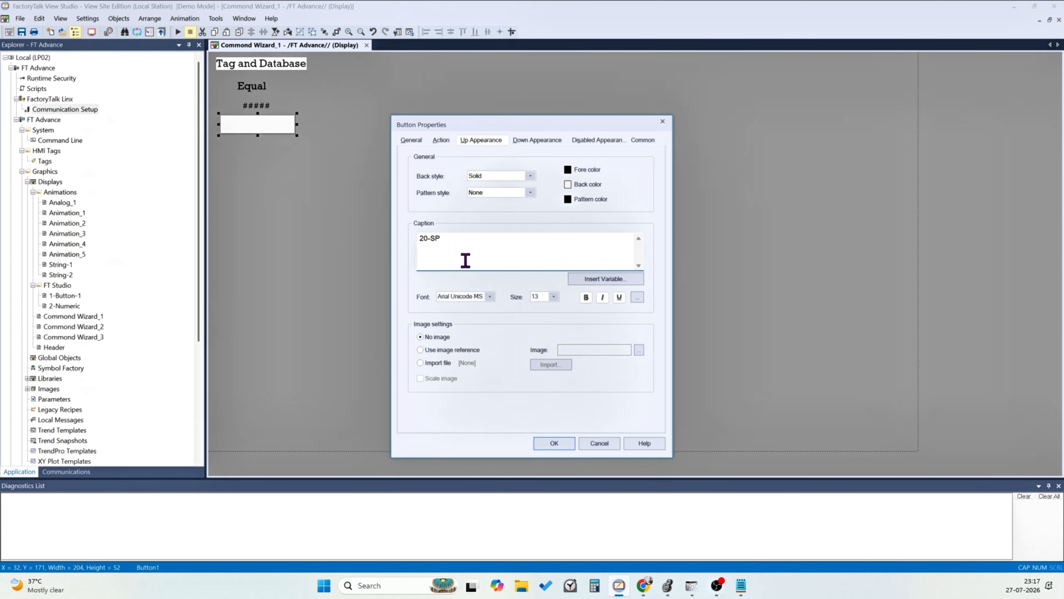
# Choose the Tag and Database "=" command for the button's release action and open the tag browser for its tag
pyautogui.click(441, 140)
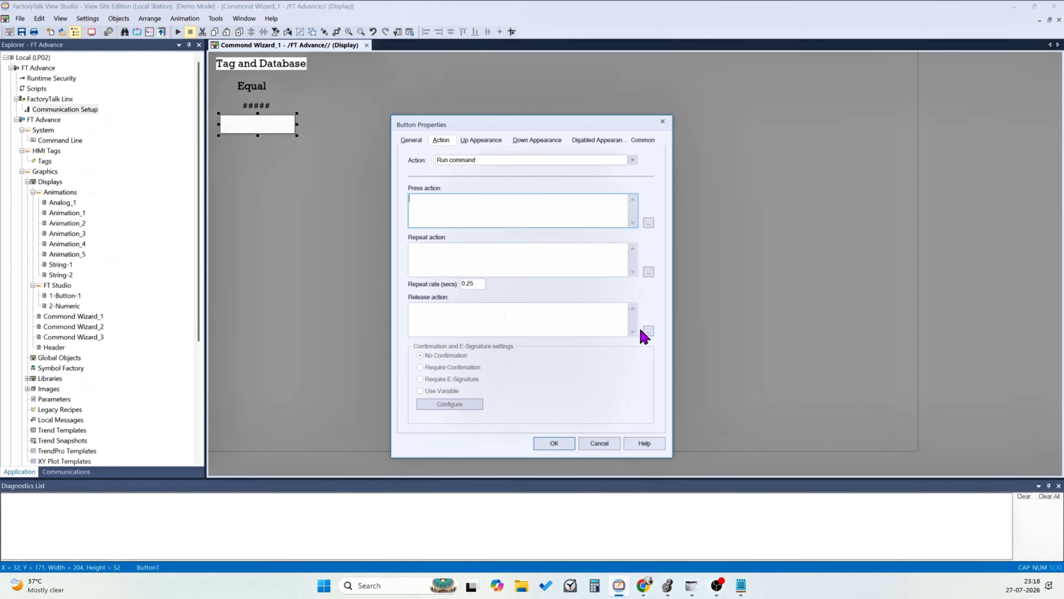
pyautogui.click(648, 331)
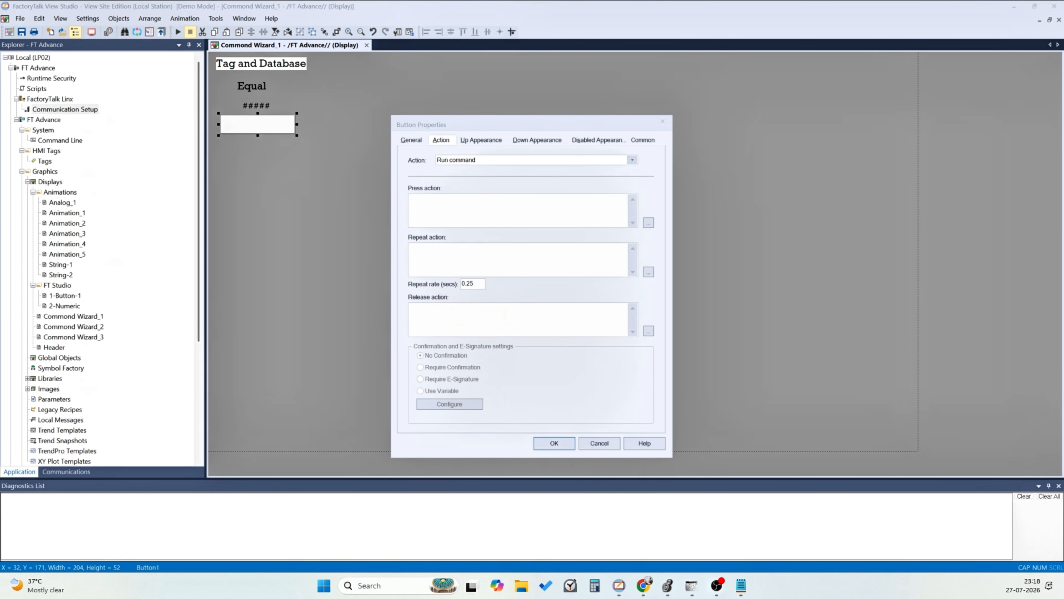
pyautogui.moveTo(1063, 197); pyautogui.dragTo(599, 187)
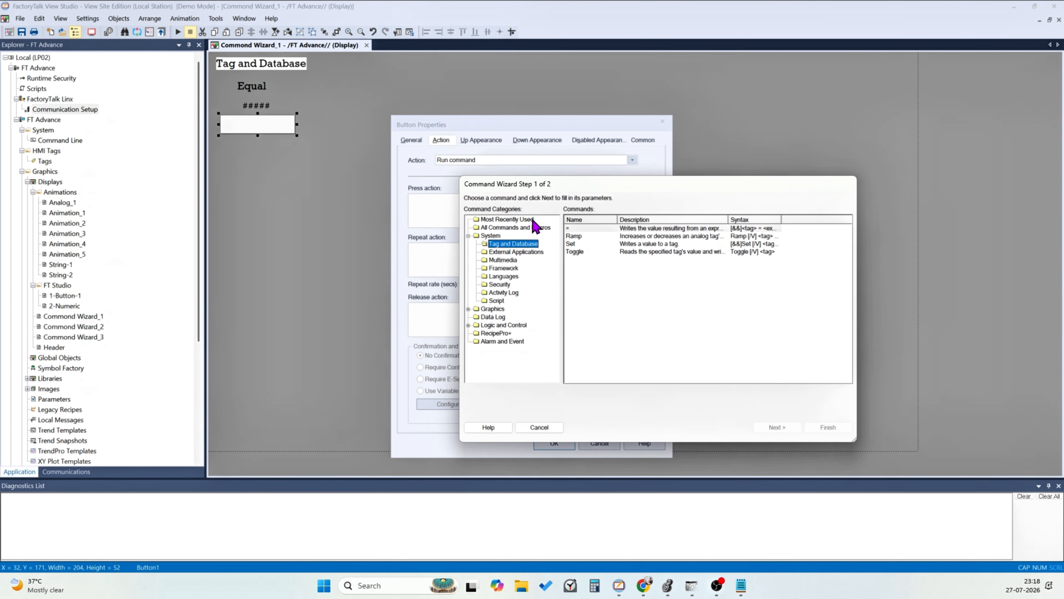
pyautogui.click(508, 220)
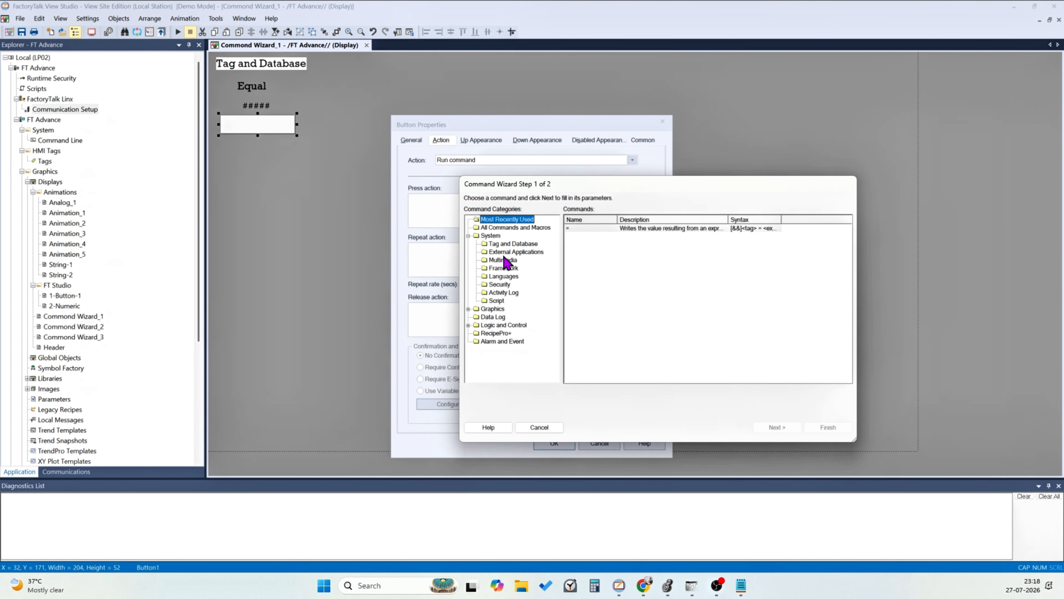
pyautogui.click(497, 231)
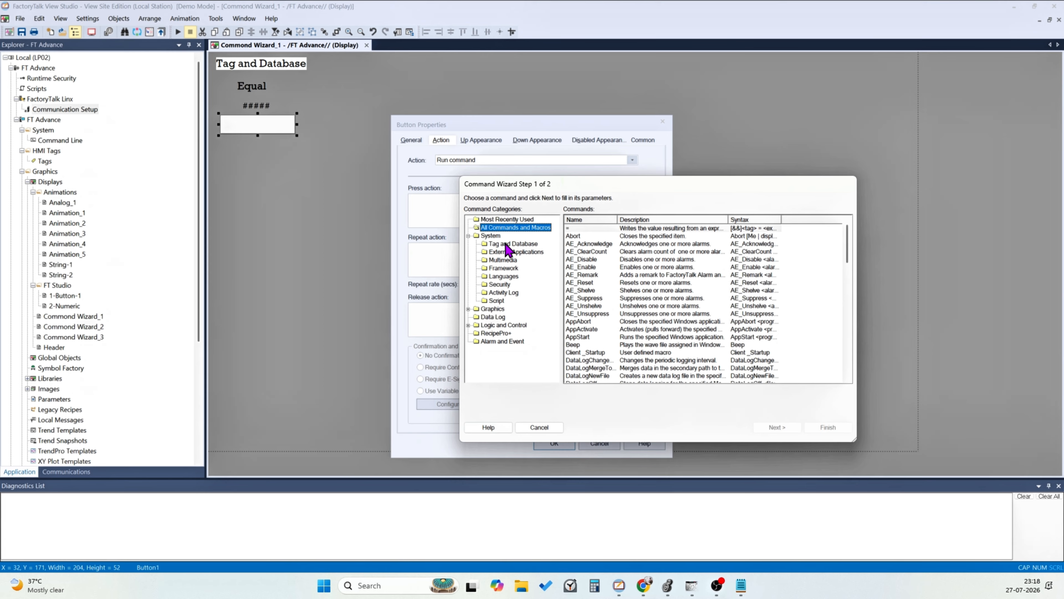
pyautogui.click(490, 236)
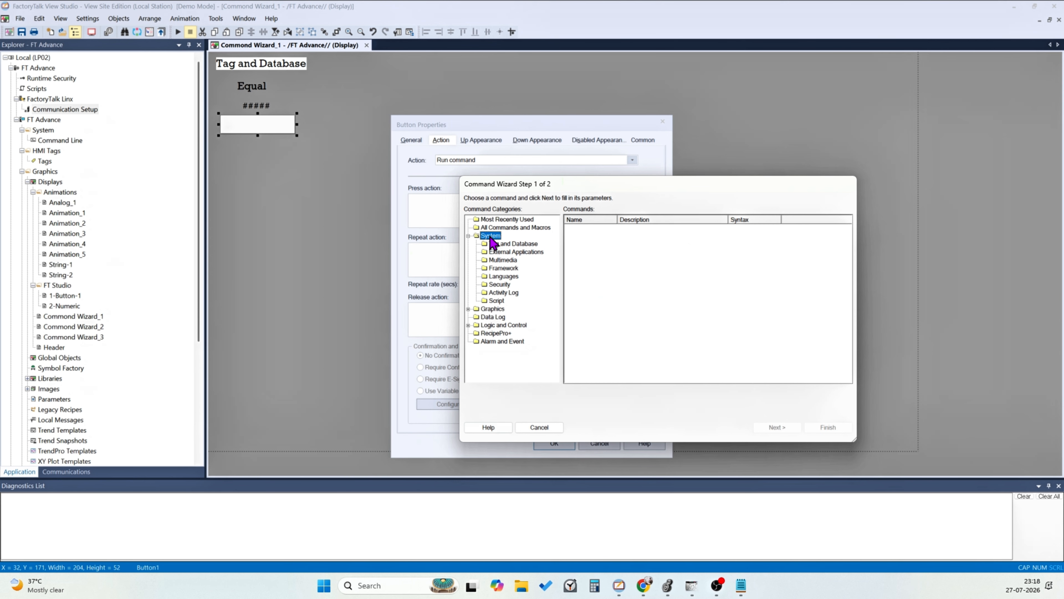
pyautogui.click(512, 244)
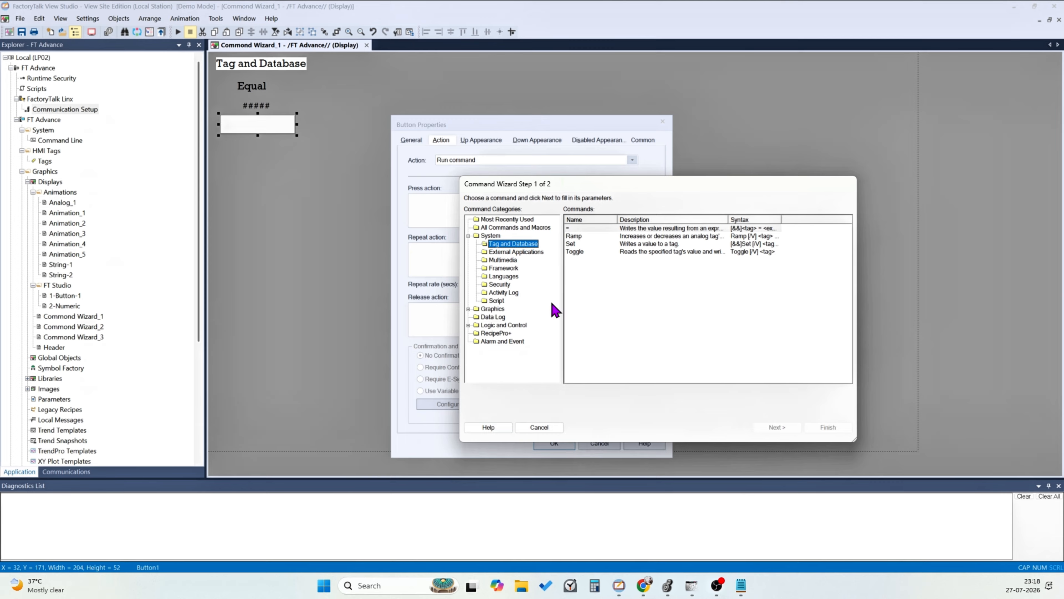
pyautogui.click(580, 229)
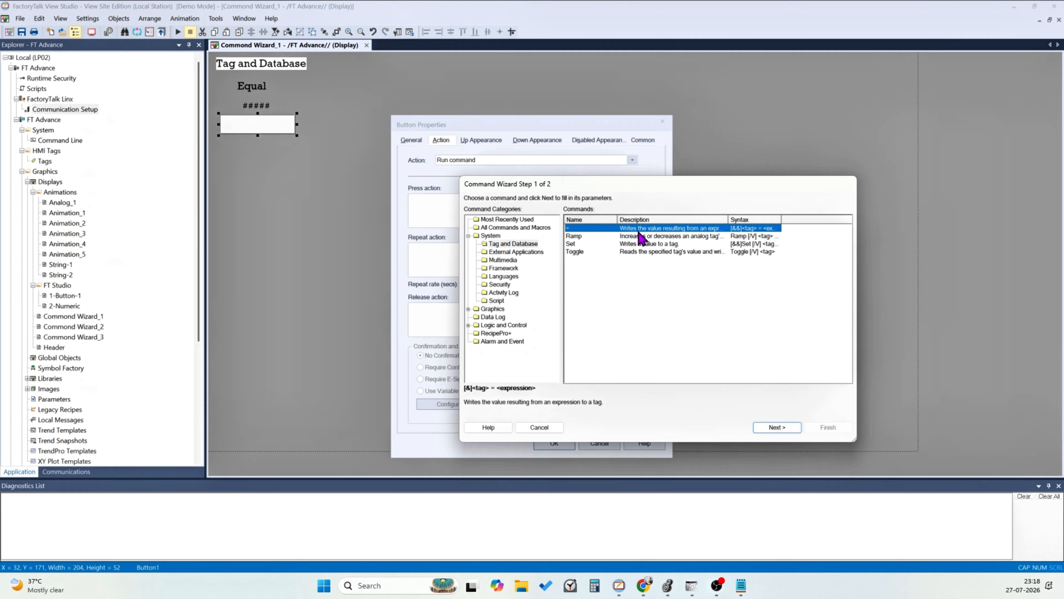
pyautogui.click(777, 427)
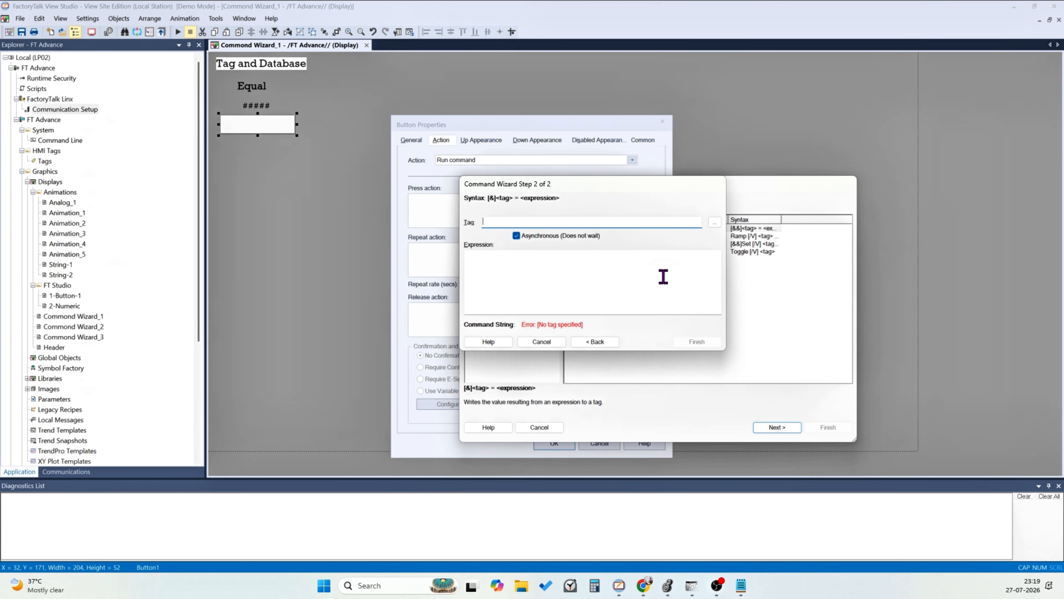
pyautogui.click(716, 223)
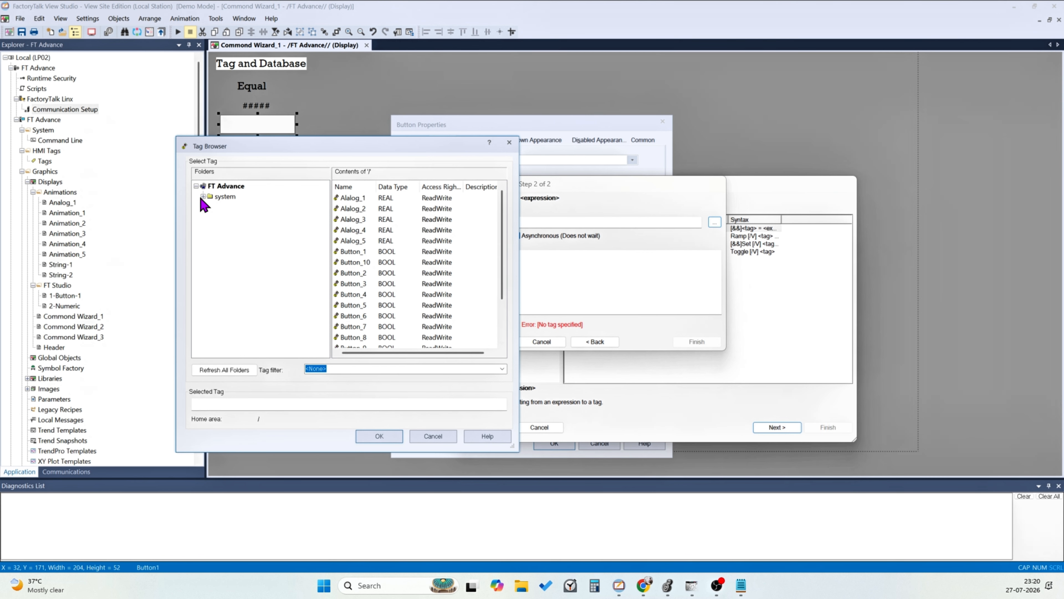
# Check the online Studio_YT_FT program in Logix Designer and the Logix Emulate chassis, and return to FactoryTalk View Studio
pyautogui.click(667, 585)
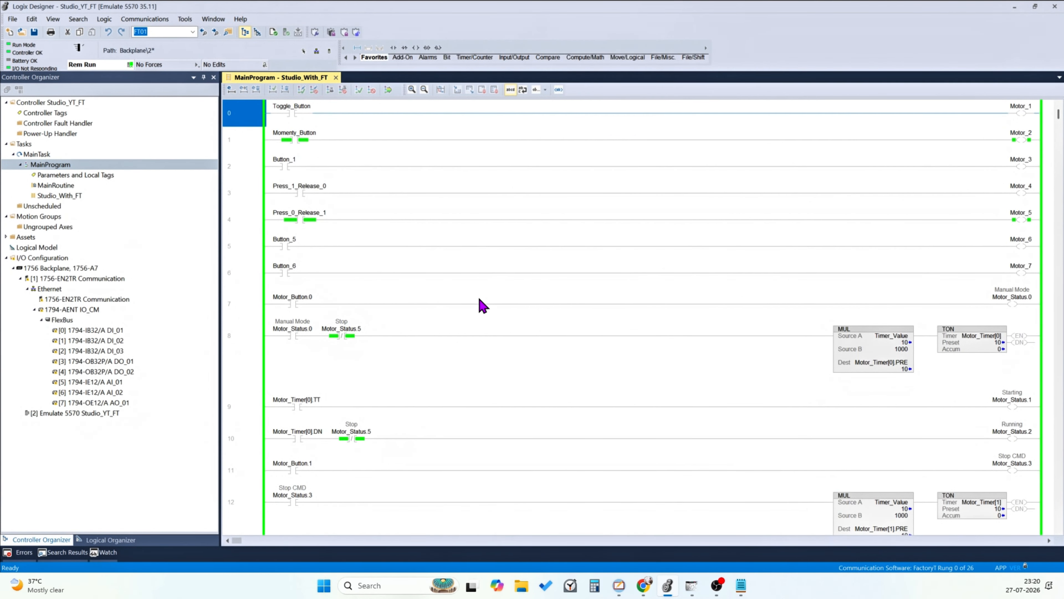
pyautogui.click(692, 586)
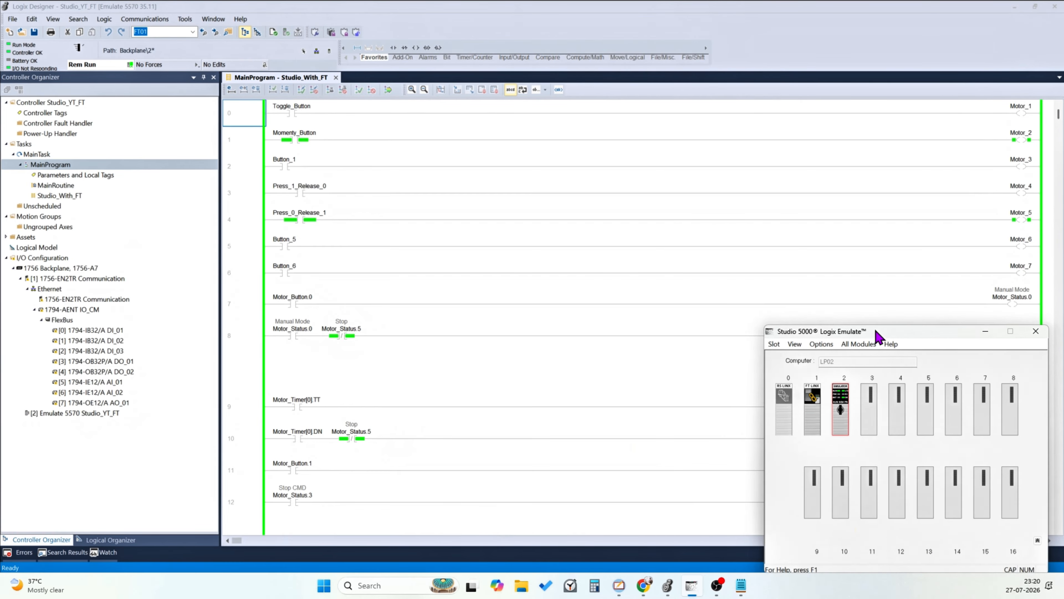
pyautogui.moveTo(875, 333); pyautogui.dragTo(811, 270)
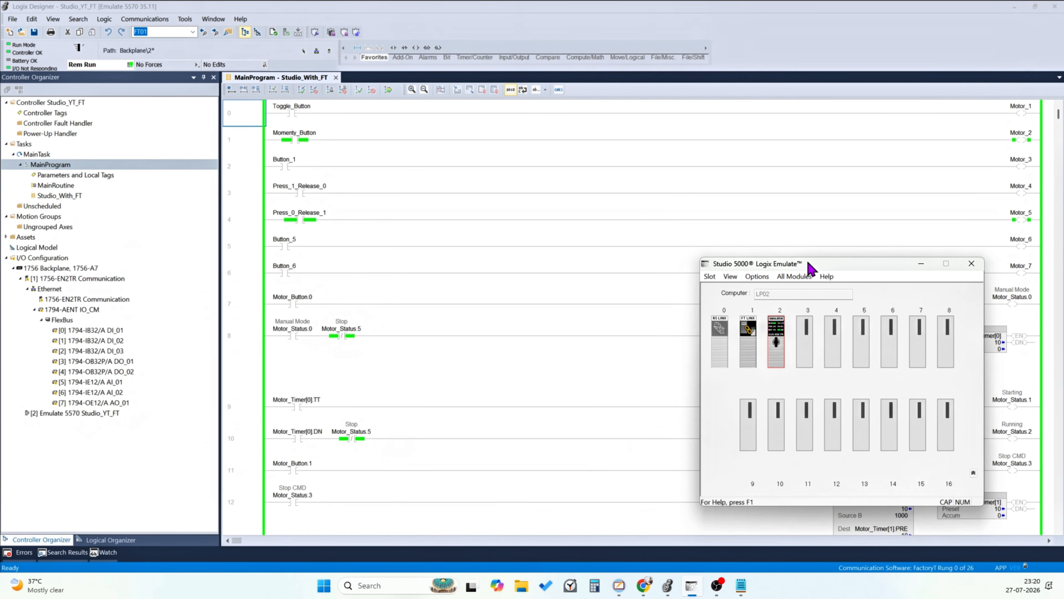
pyautogui.click(918, 265)
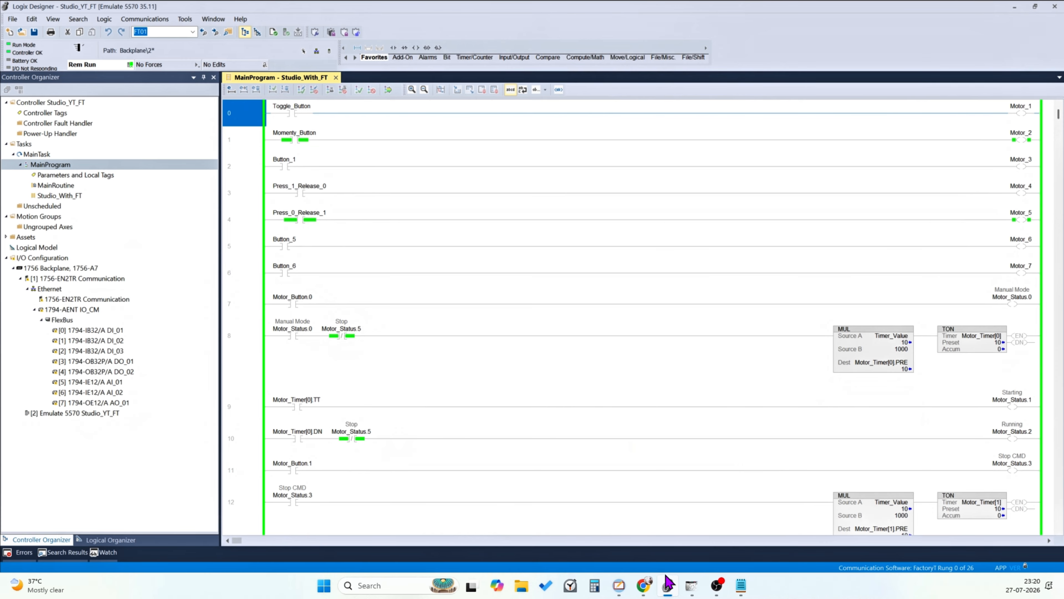
pyautogui.moveTo(669, 584)
pyautogui.click(636, 531)
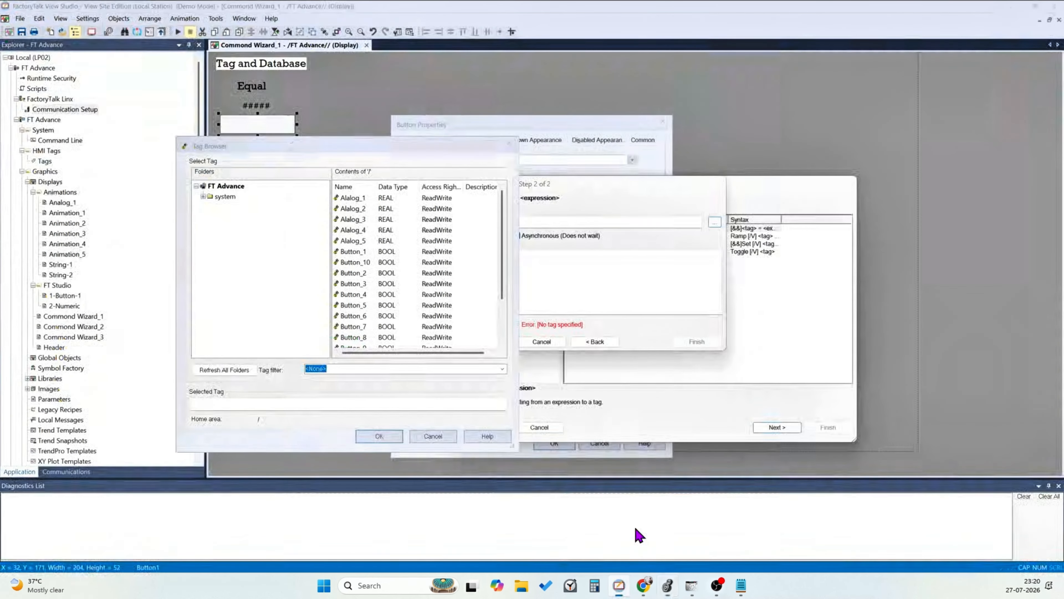
# Refresh all tag folders, open the Online folder under YT, and widen the Name column to show full tag names
pyautogui.click(209, 196)
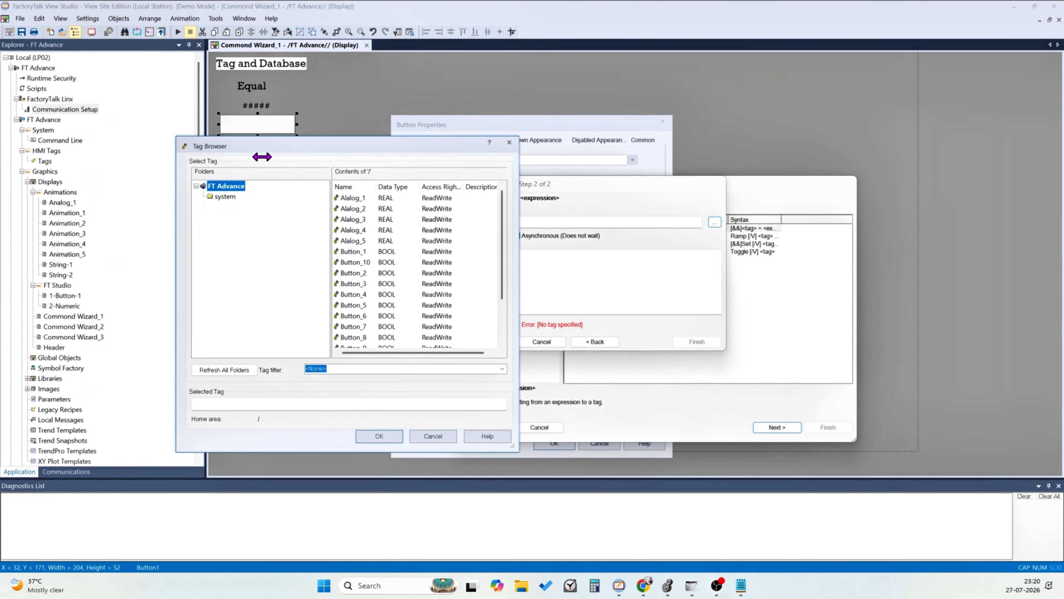
pyautogui.rightClick(224, 186)
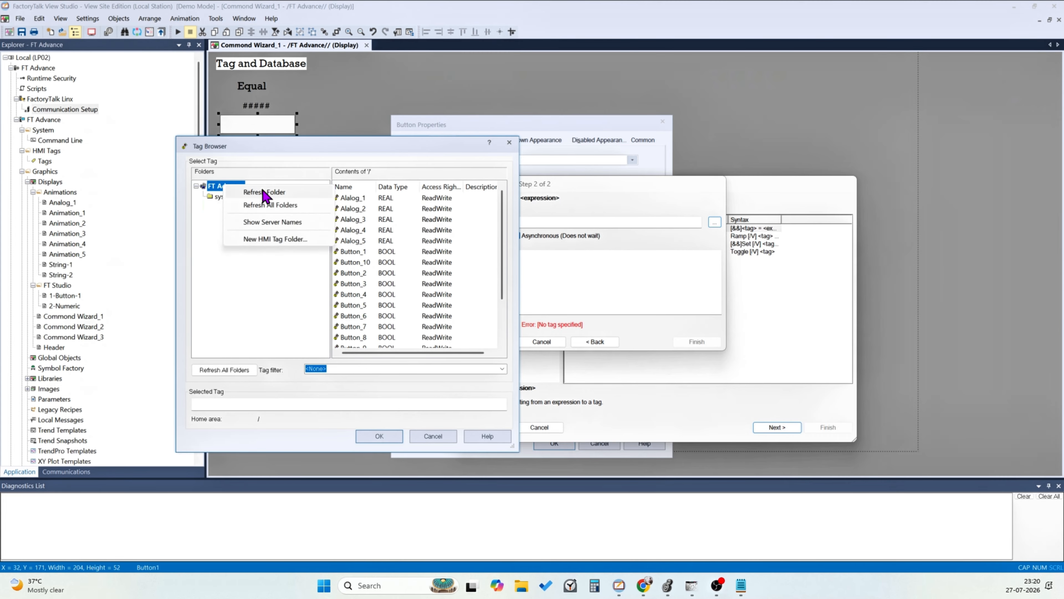
pyautogui.click(265, 206)
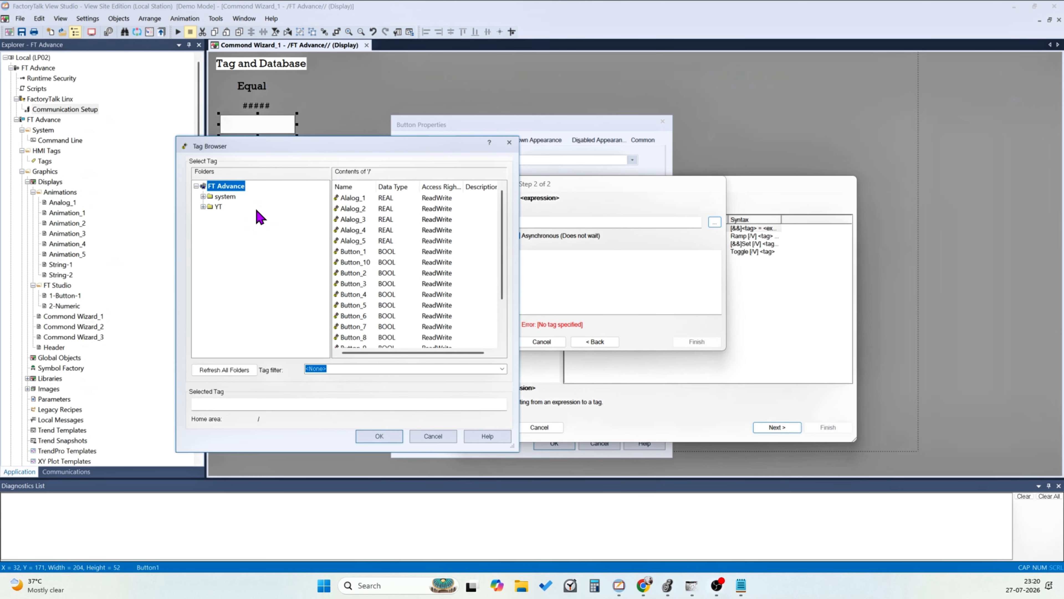
pyautogui.doubleClick(218, 206)
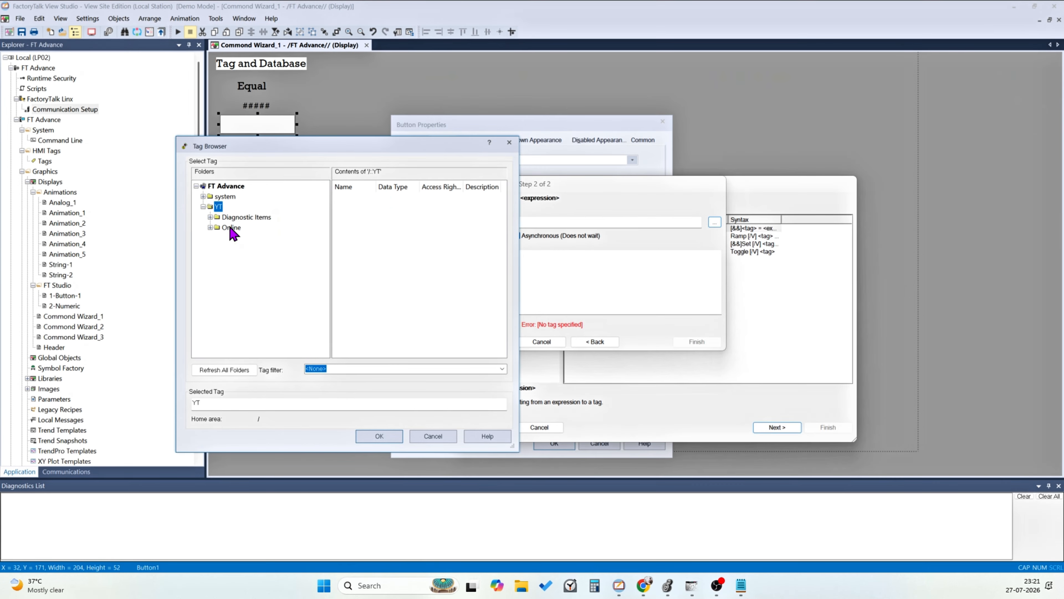
pyautogui.doubleClick(230, 227)
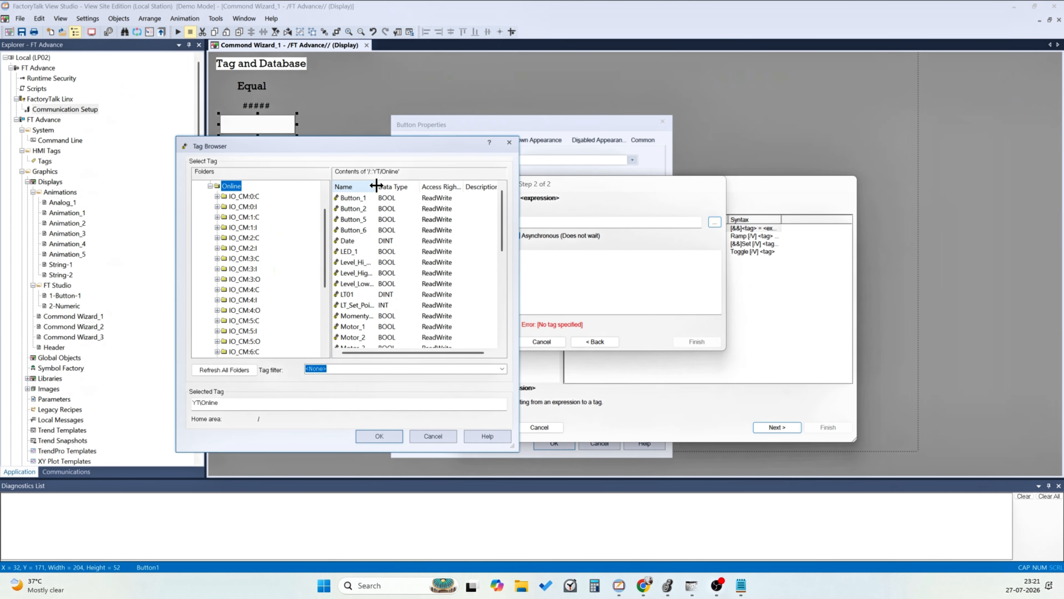
pyautogui.moveTo(377, 187); pyautogui.dragTo(425, 189)
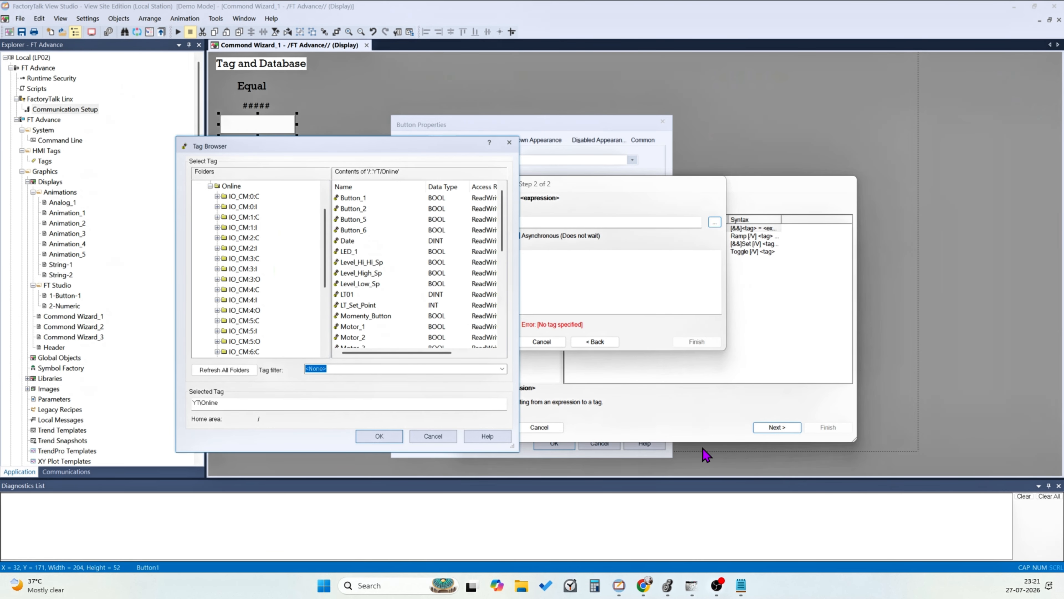
# Switch to Logix Designer and examine the Motor_Timer rungs and the State_of_Moter MOV rungs in the Studio_With_FT routine
pyautogui.click(668, 586)
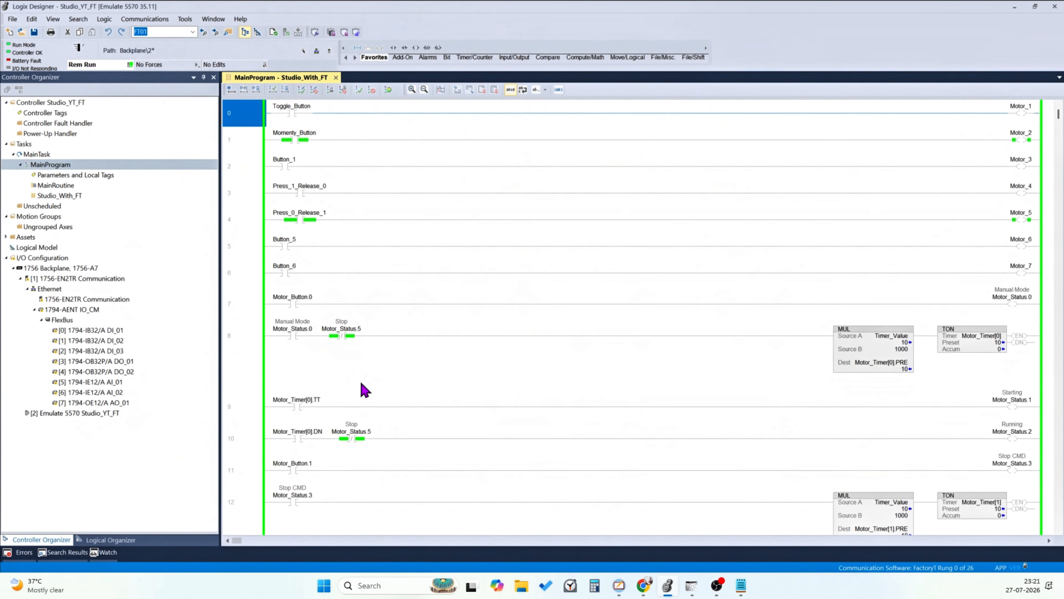
pyautogui.click(254, 332)
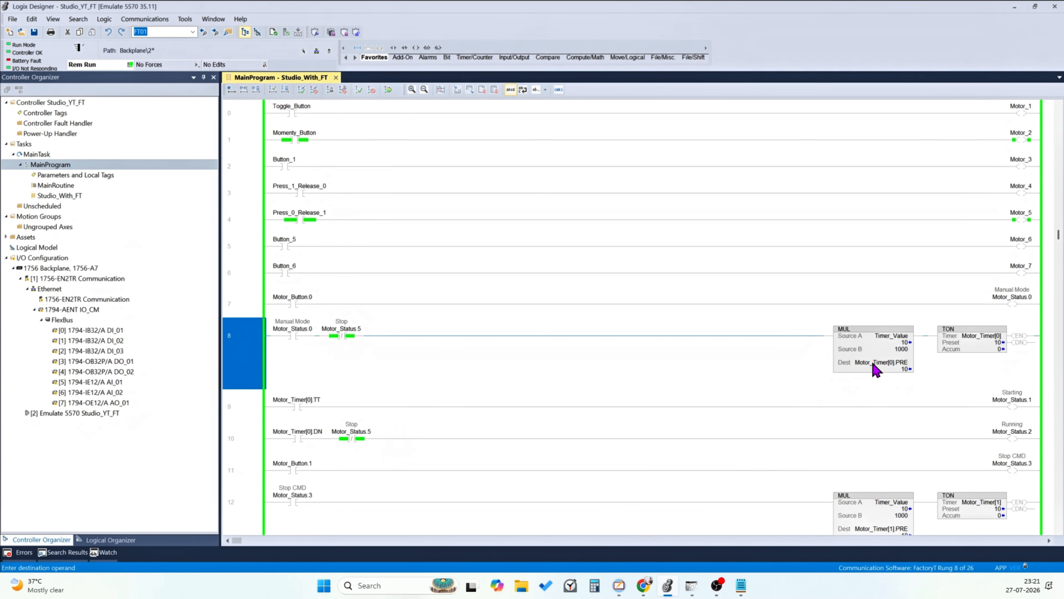
pyautogui.click(977, 336)
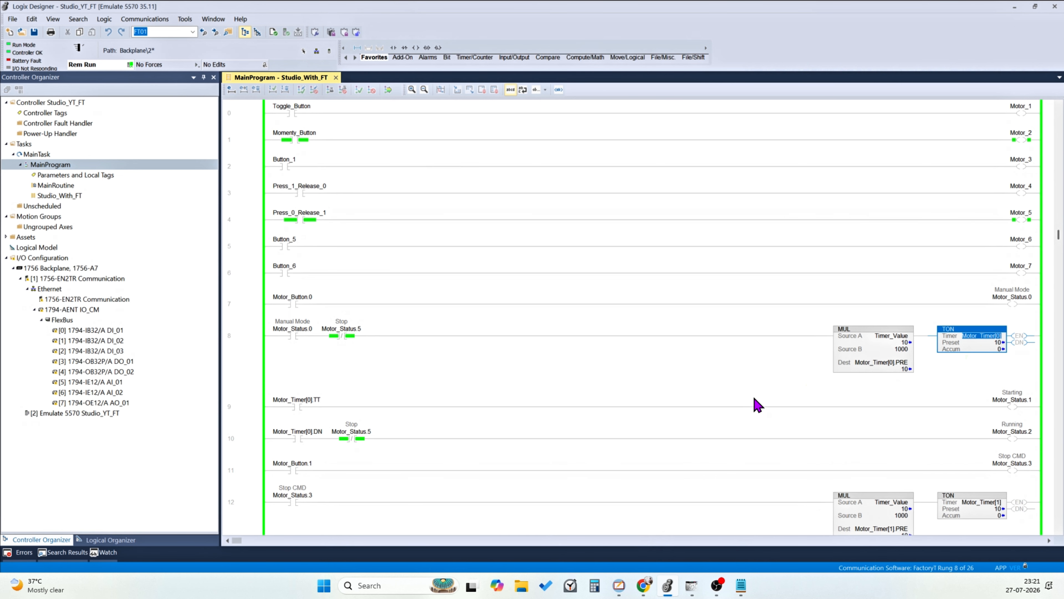
pyautogui.scroll(-8, 757, 405)
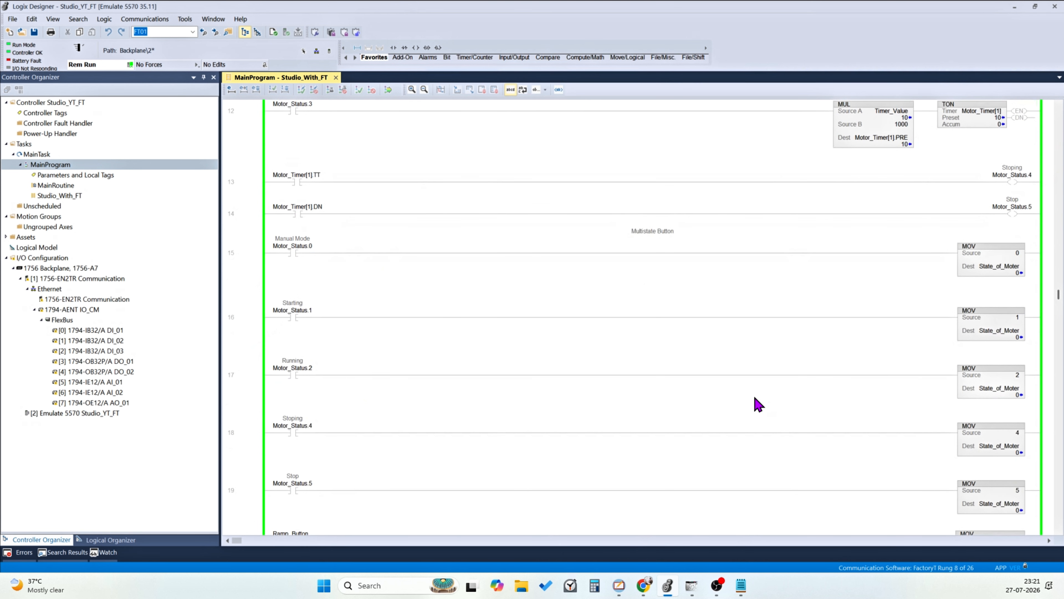
pyautogui.scroll(8, 758, 404)
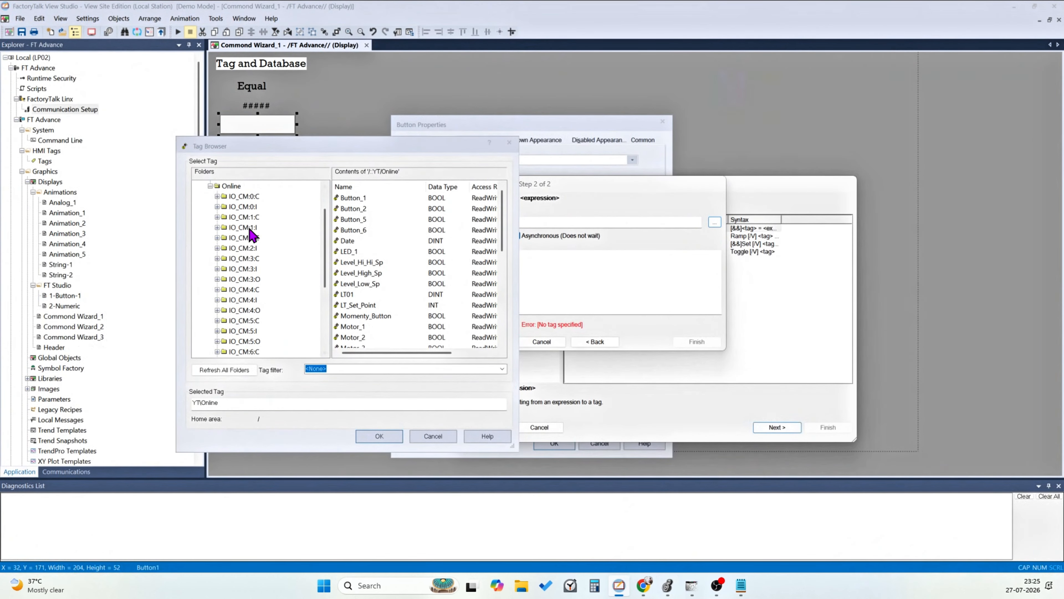
# Refresh all tag folders in FactoryTalk View Studio and assign TT_Setpoint_20 from YT's Online folder as the command's tag
pyautogui.scroll(3, 252, 235)
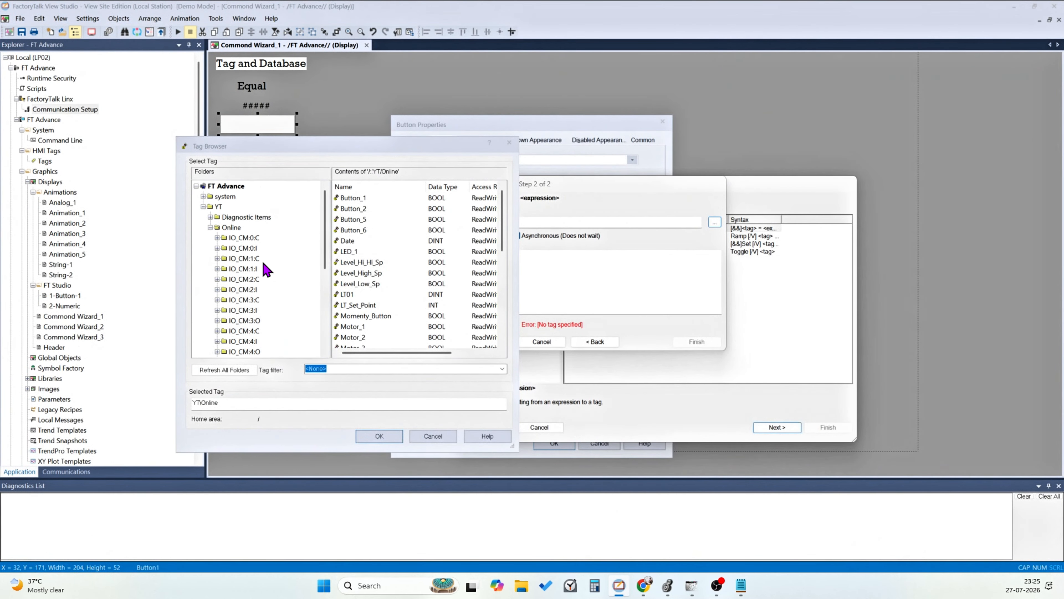
pyautogui.click(224, 369)
pyautogui.scroll(-1, 373, 244)
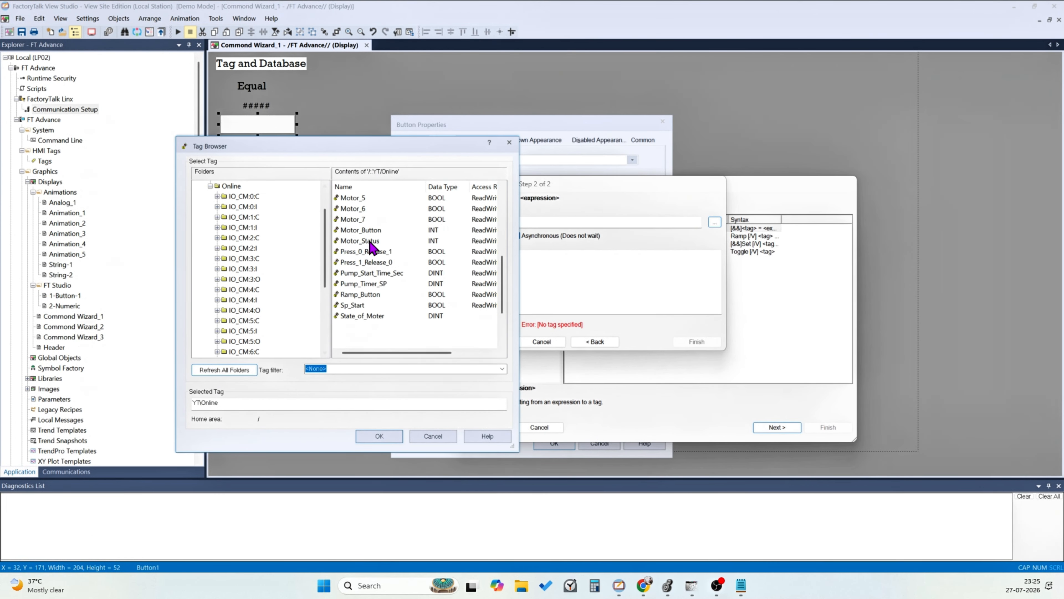
pyautogui.scroll(-6, 427, 310)
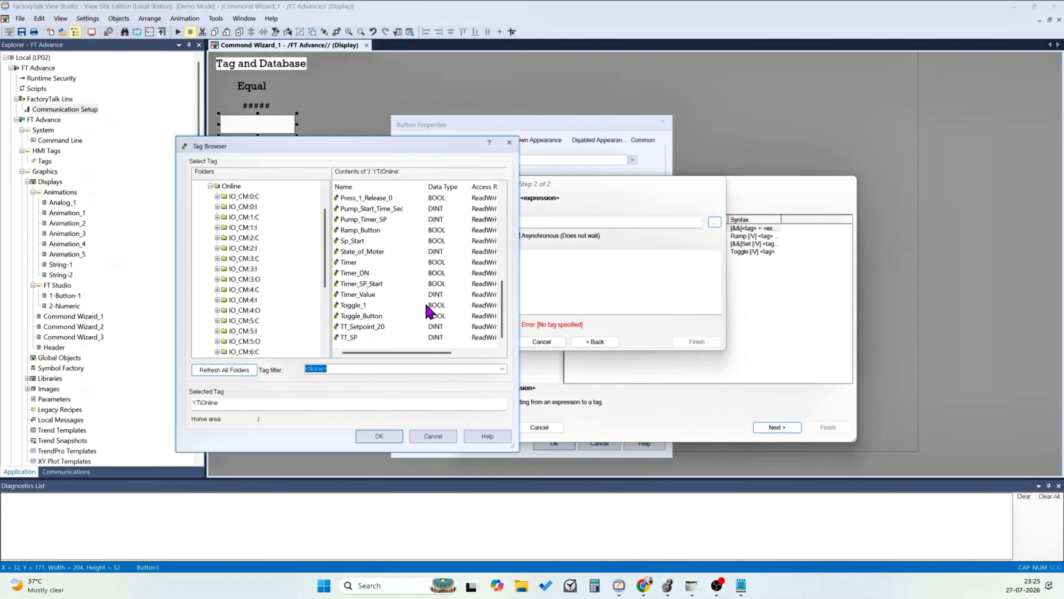
pyautogui.click(375, 326)
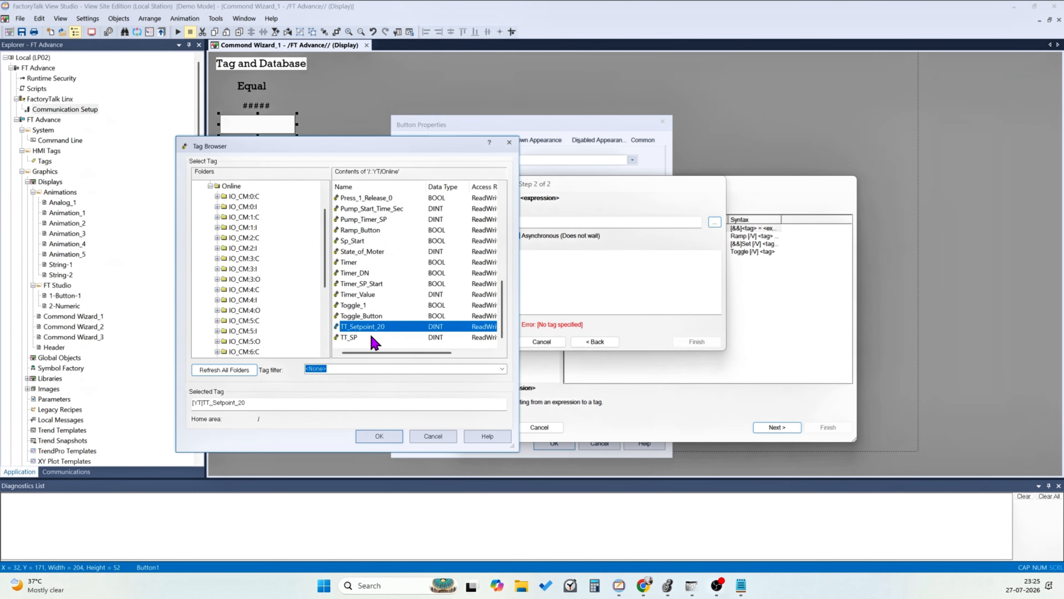
pyautogui.click(379, 436)
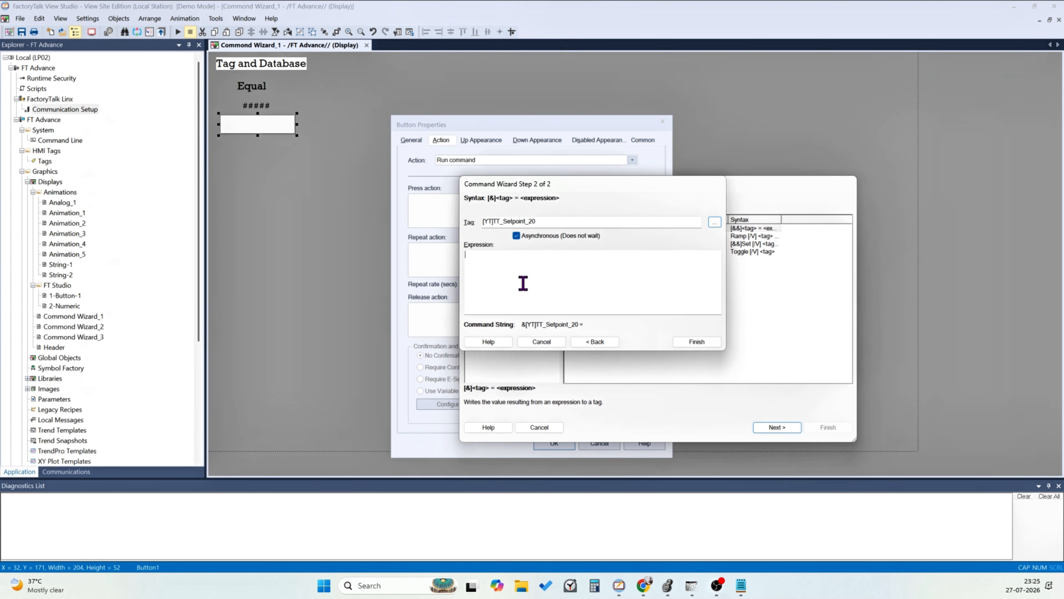
# Set the command expression to 20, finish the wizard, and accept the 20-SP button's properties
pyautogui.click(531, 297)
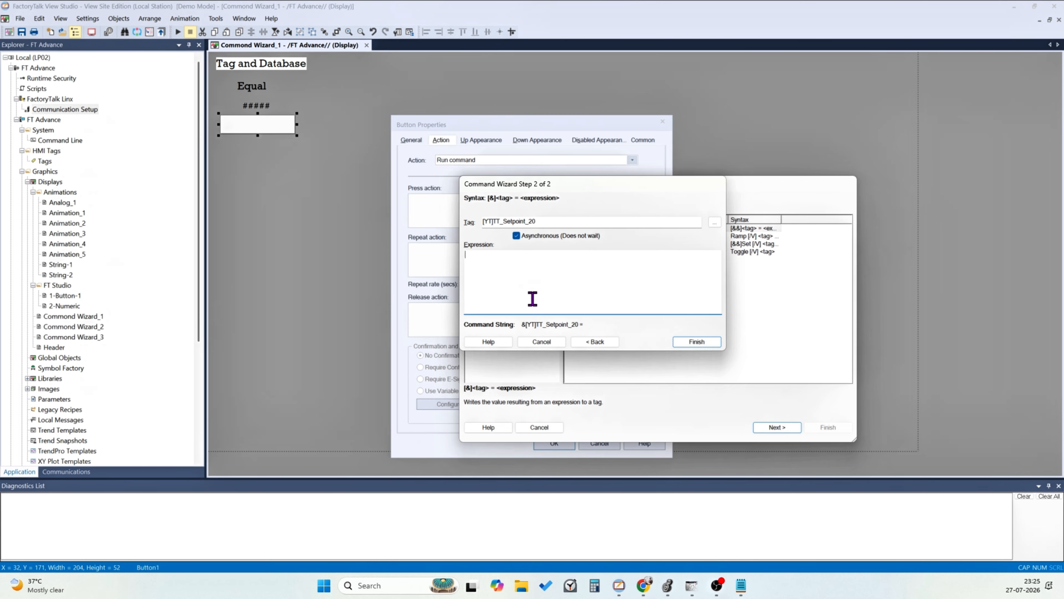
pyautogui.write('20')
pyautogui.click(693, 342)
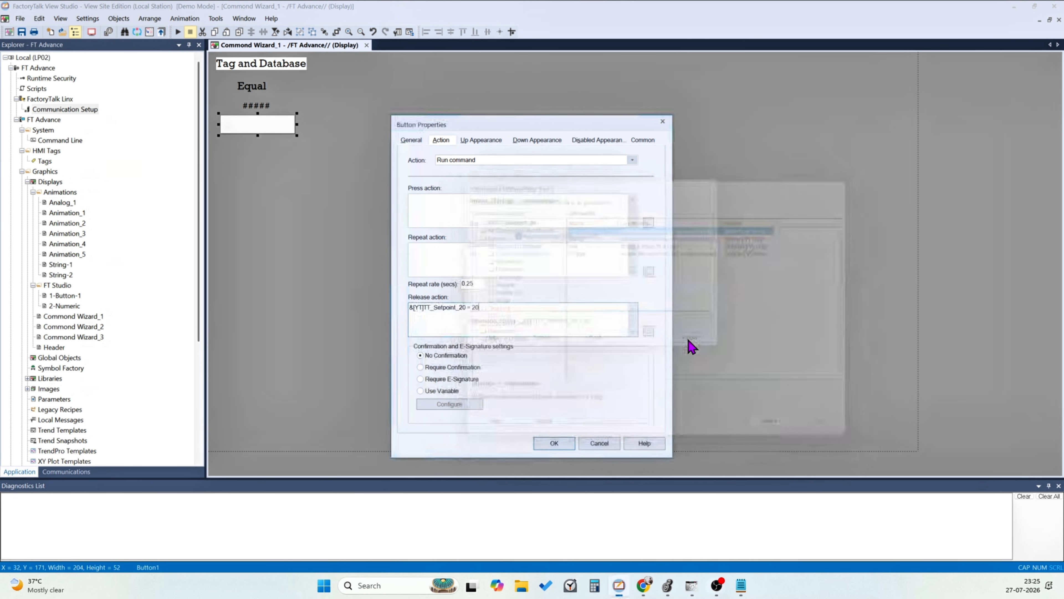
pyautogui.click(561, 443)
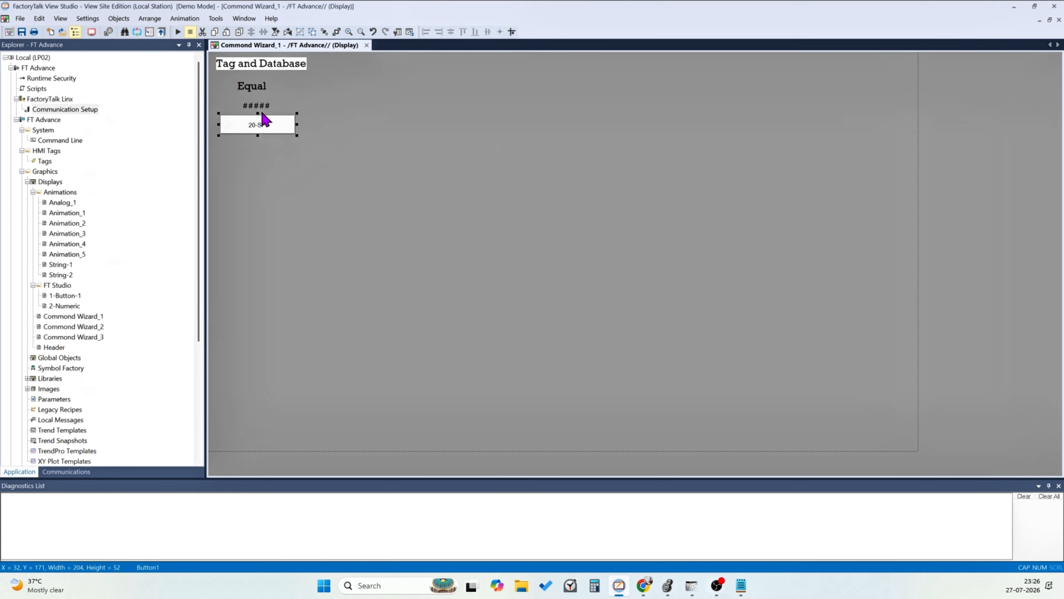
# Replace the numeric display's expression with the TT_SP tag from YT's Online folder and apply the change
pyautogui.doubleClick(255, 107)
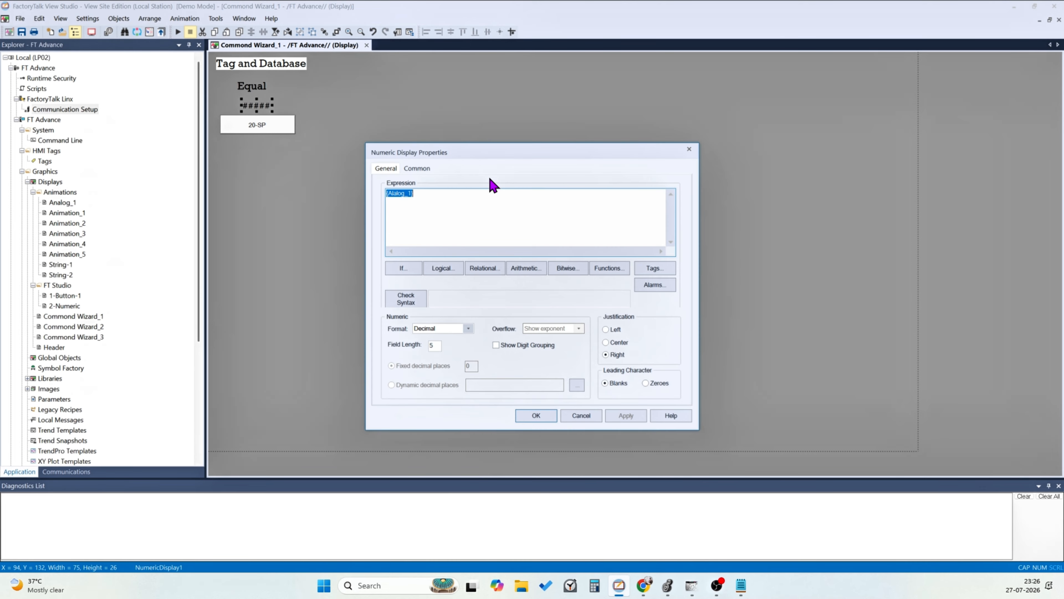
pyautogui.press('Delete')
pyautogui.click(654, 268)
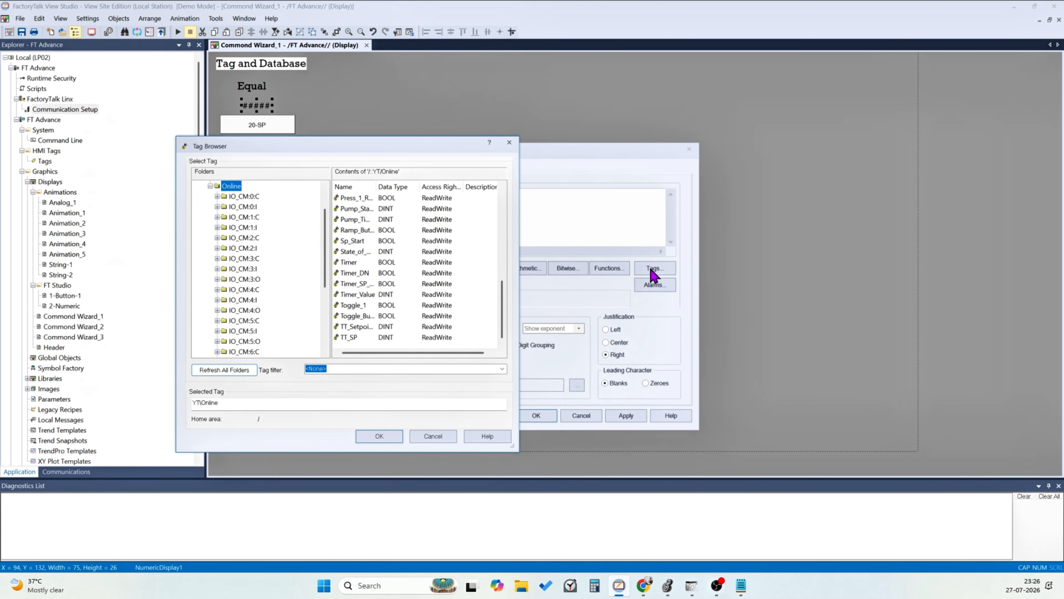
pyautogui.click(381, 338)
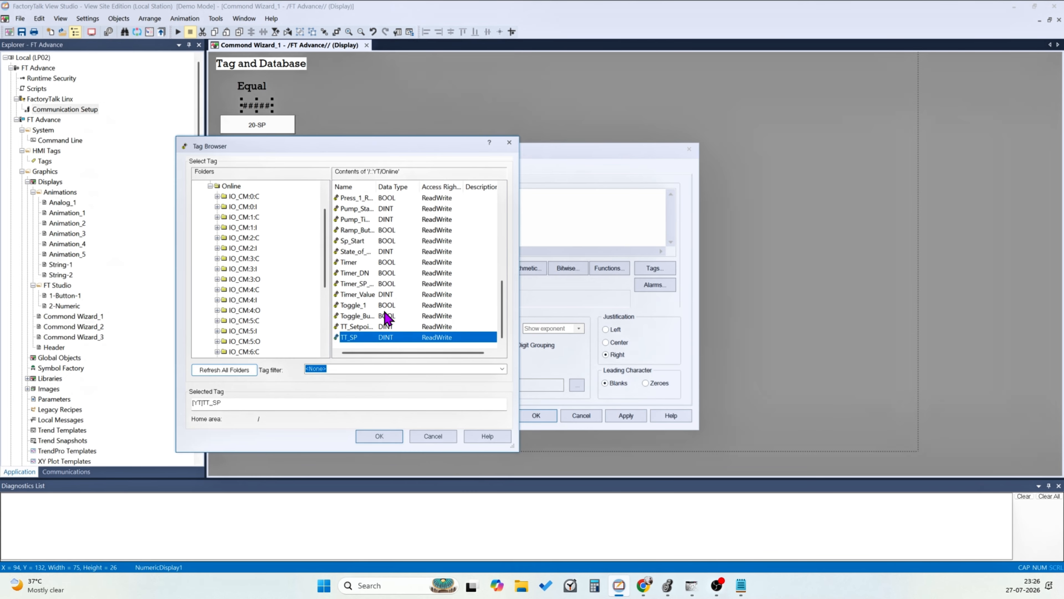
pyautogui.click(396, 435)
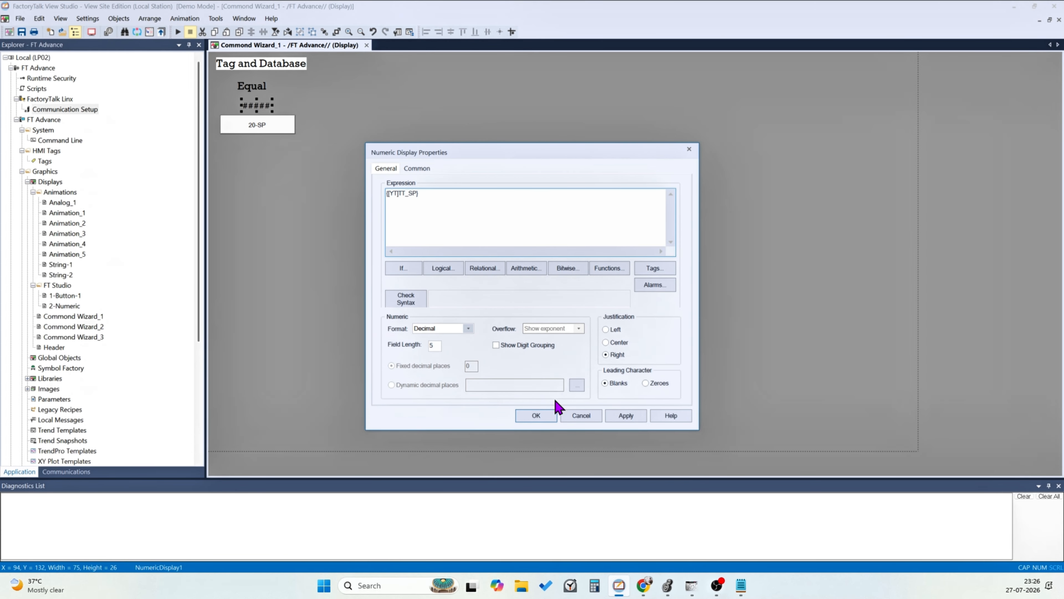
pyautogui.click(626, 416)
pyautogui.click(534, 416)
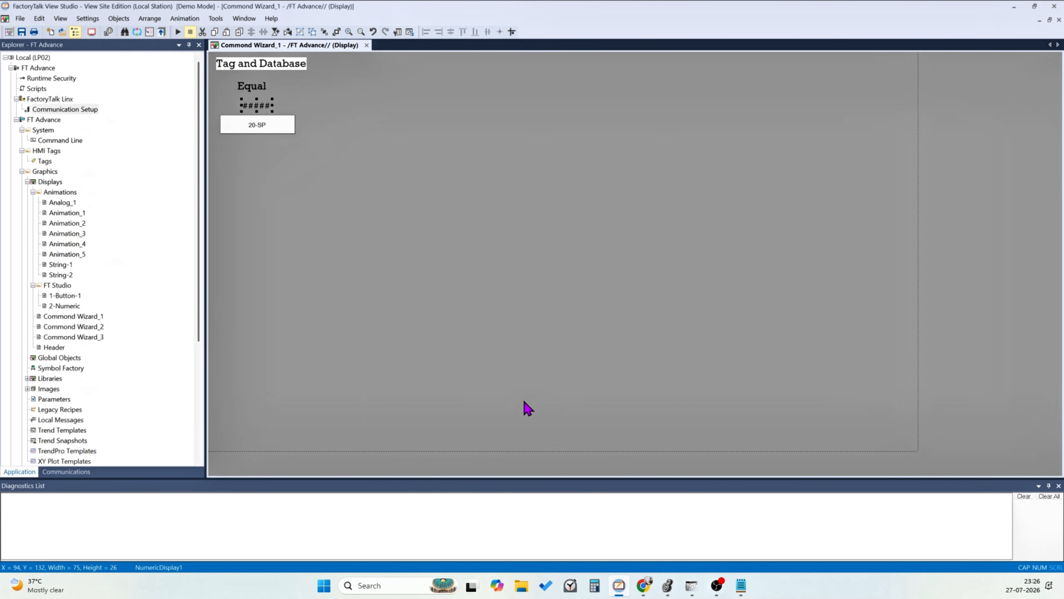
# Duplicate the numeric display and the 20-SP button together, placing the copies beside the originals
pyautogui.click(449, 293)
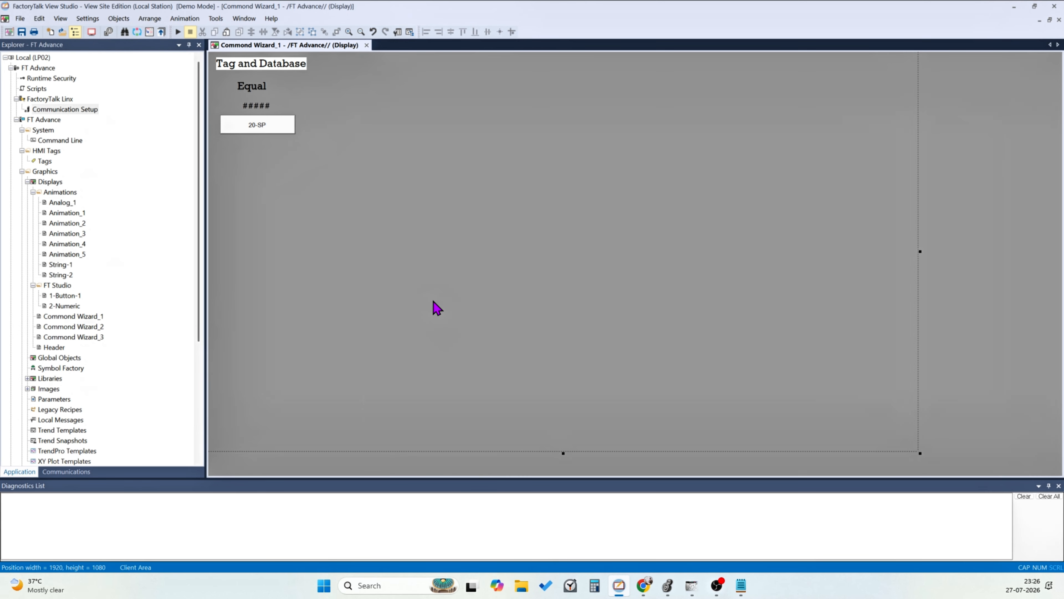
pyautogui.moveTo(347, 155); pyautogui.dragTo(229, 93)
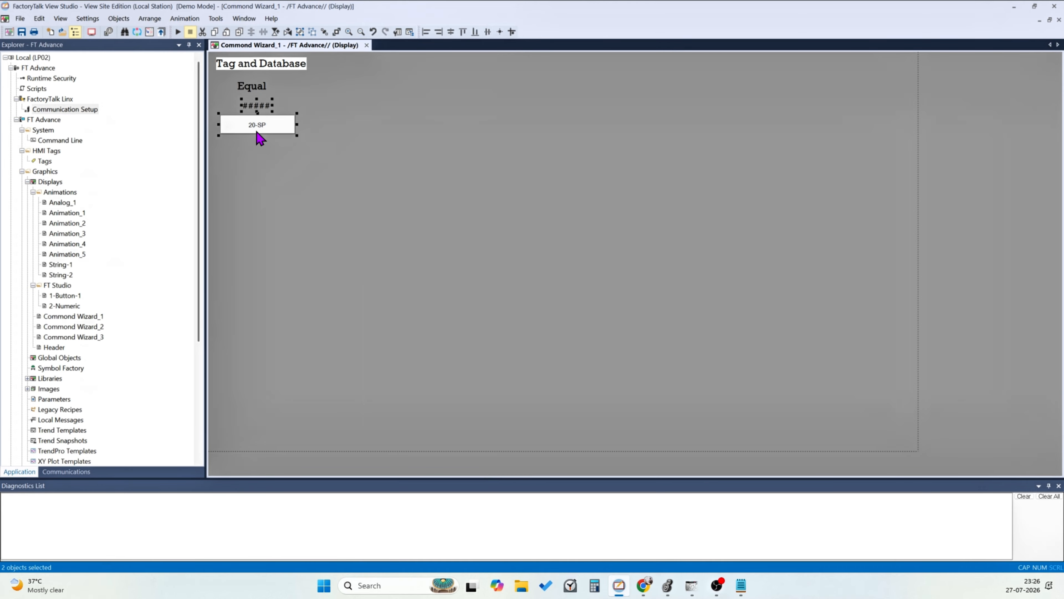
pyautogui.moveTo(257, 133); pyautogui.dragTo(342, 138)
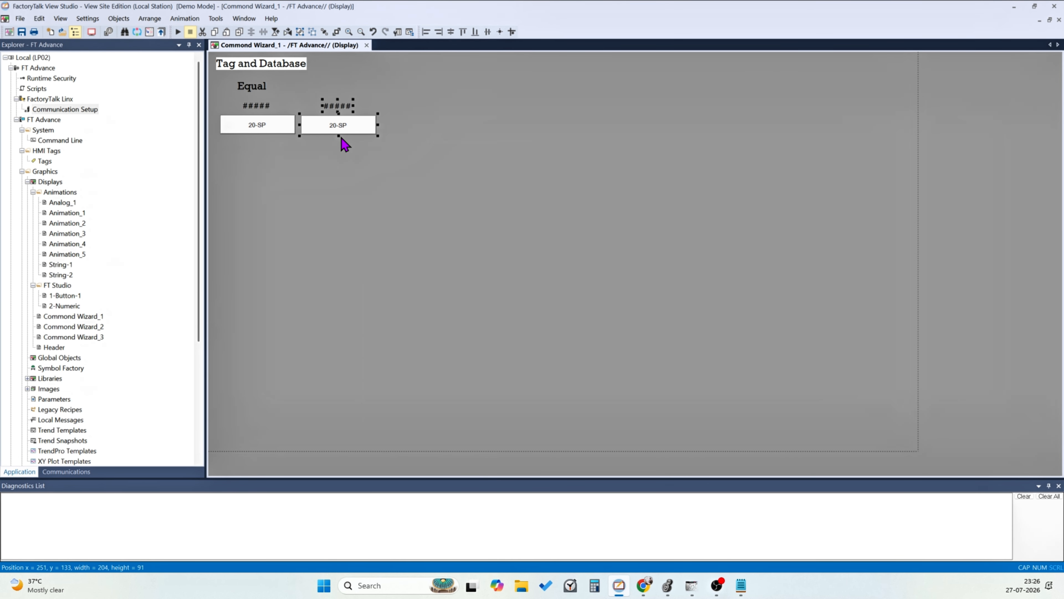
# Try to change the copied button's TT_Setpoint_20 command value to 30 with Tag Substitution
pyautogui.hotkey('ctrl', 't')
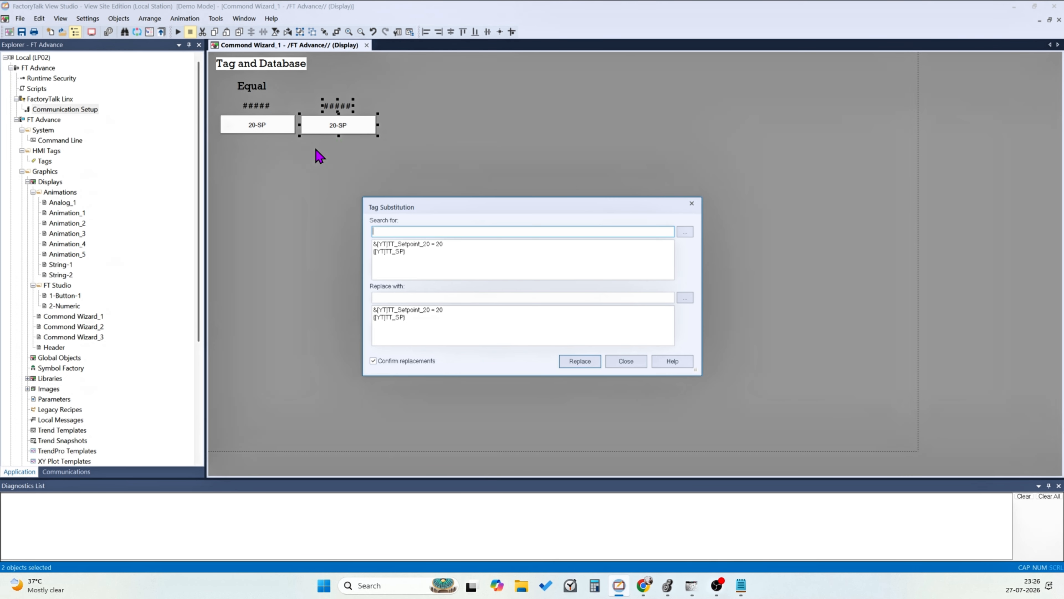
pyautogui.click(434, 245)
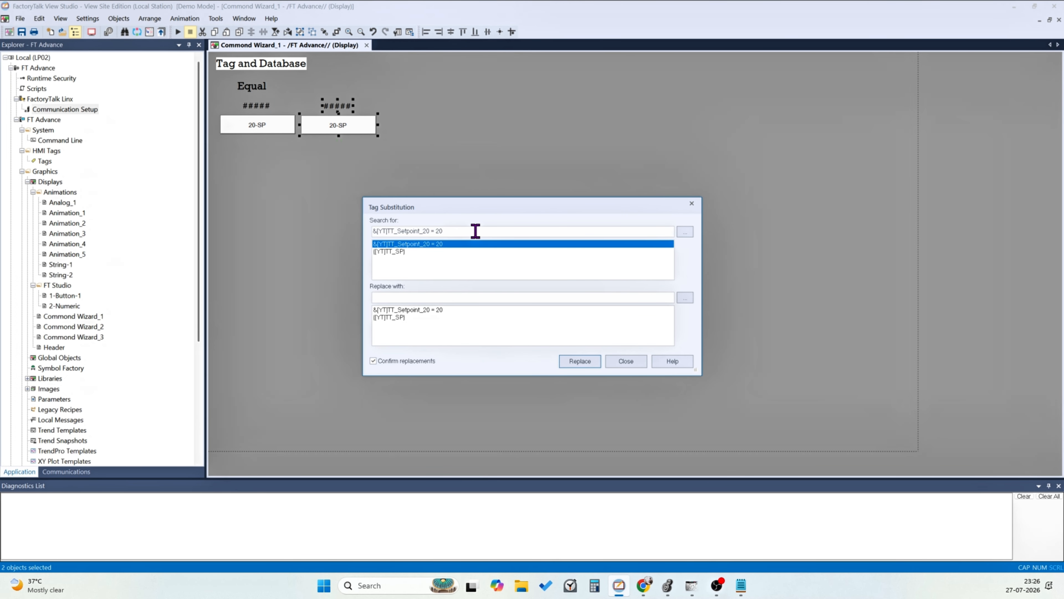
pyautogui.click(486, 231)
pyautogui.write('30')
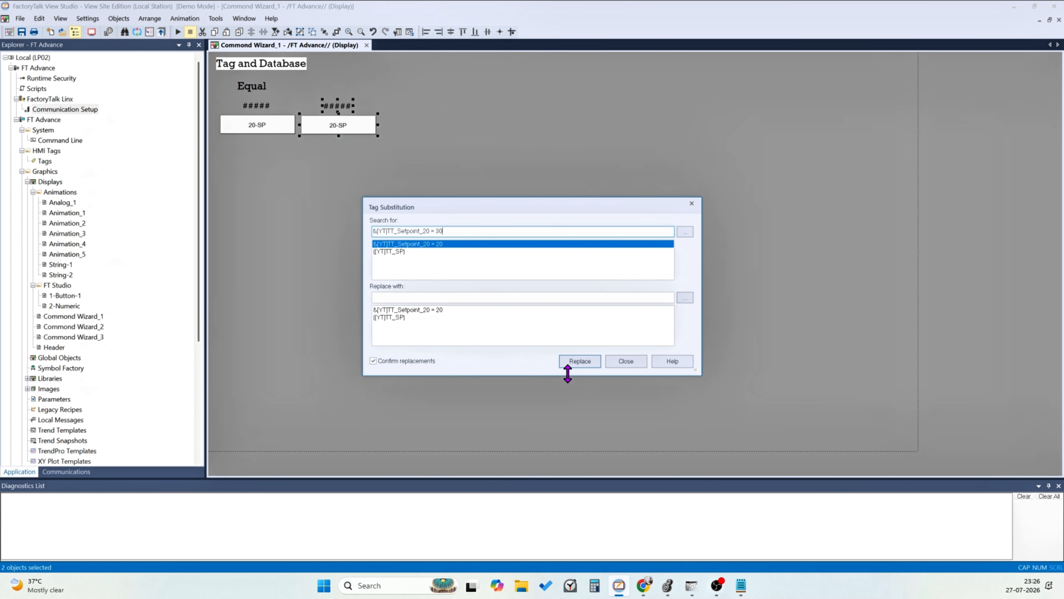
pyautogui.click(574, 359)
# Edit the copied button's release action so that it writes 30 to [YT]TT_Setpoint_20
pyautogui.doubleClick(352, 129)
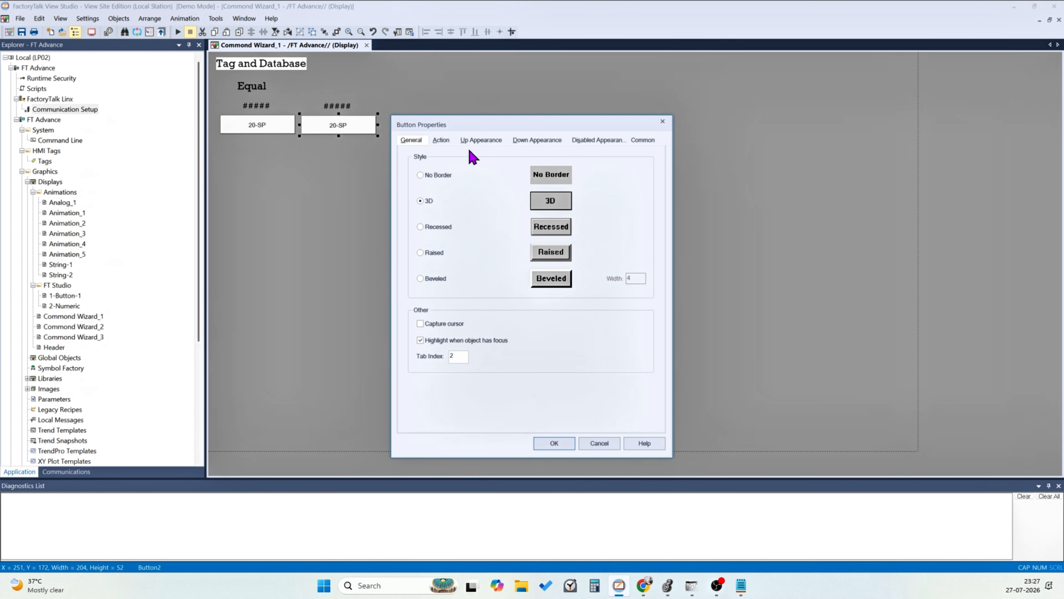
pyautogui.click(441, 140)
pyautogui.click(502, 312)
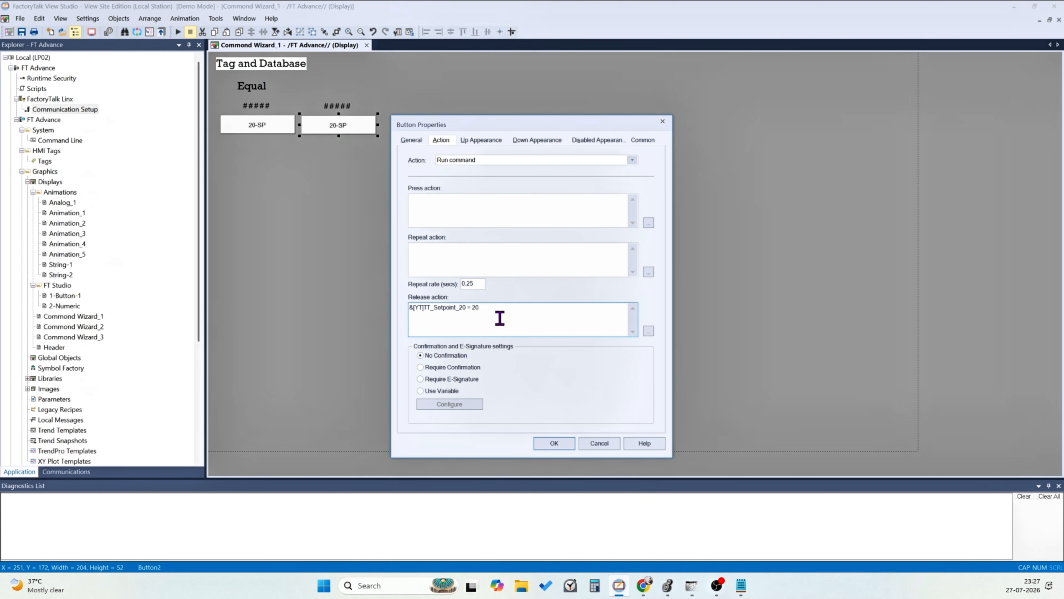
pyautogui.press('BackSpace')
pyautogui.press('BackSpace')
pyautogui.write('30')
# Change the copied button's caption to 30-SP and accept its properties
pyautogui.click(481, 140)
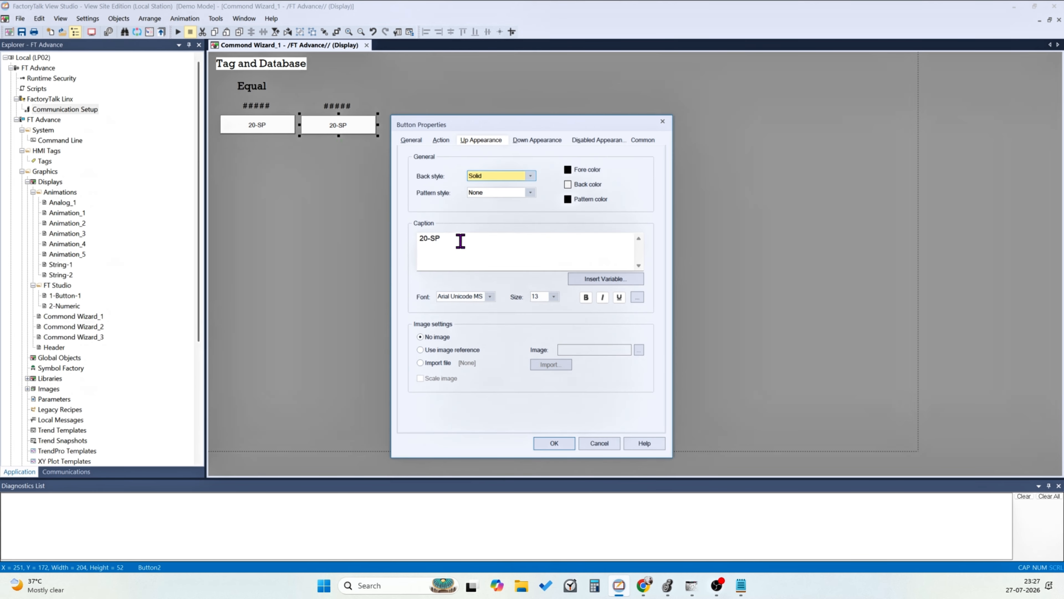
pyautogui.click(424, 238)
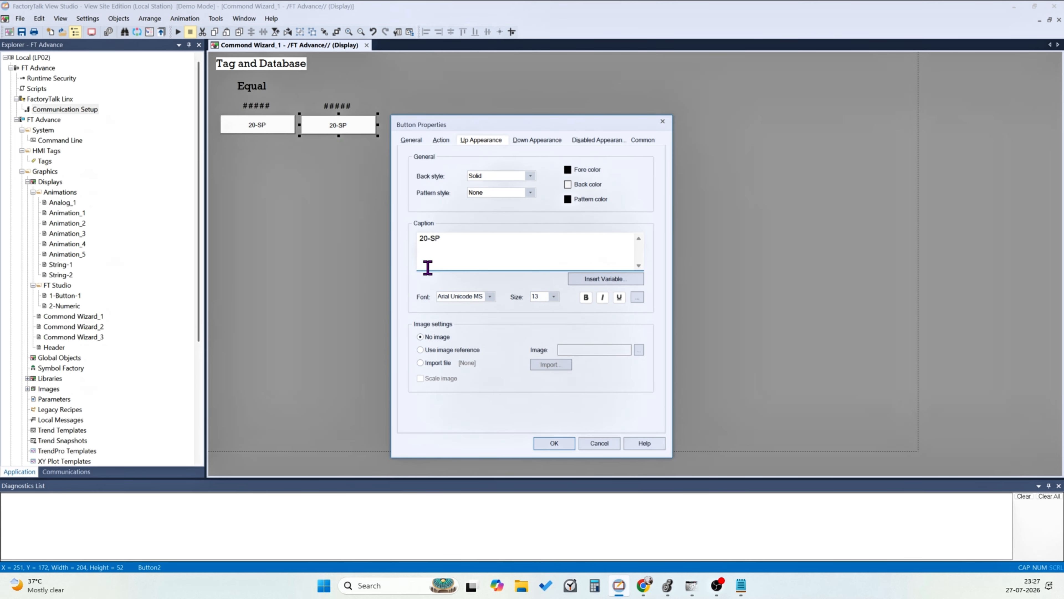
pyautogui.press('BackSpace')
pyautogui.write('3')
pyautogui.click(554, 443)
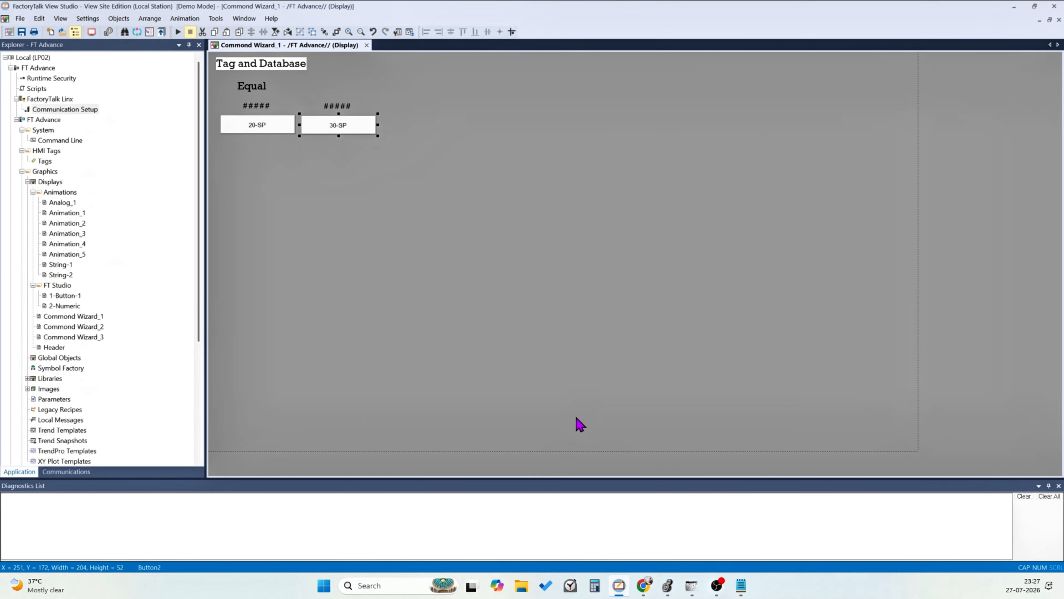
# Move the Equal heading so it sits centred above the two setpoint buttons
pyautogui.click(390, 159)
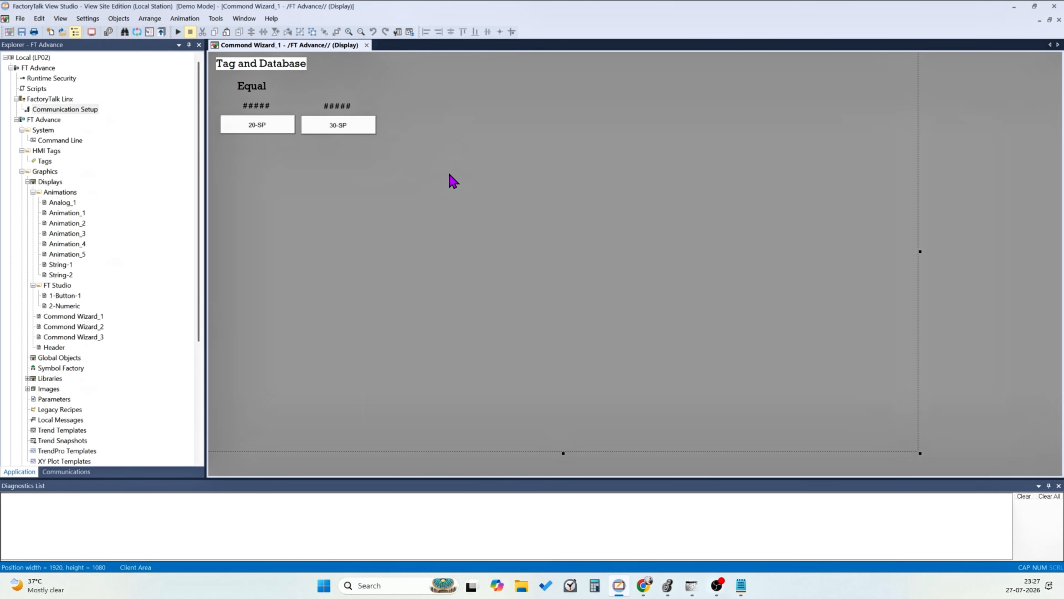
pyautogui.click(245, 87)
pyautogui.moveTo(263, 86); pyautogui.dragTo(303, 84)
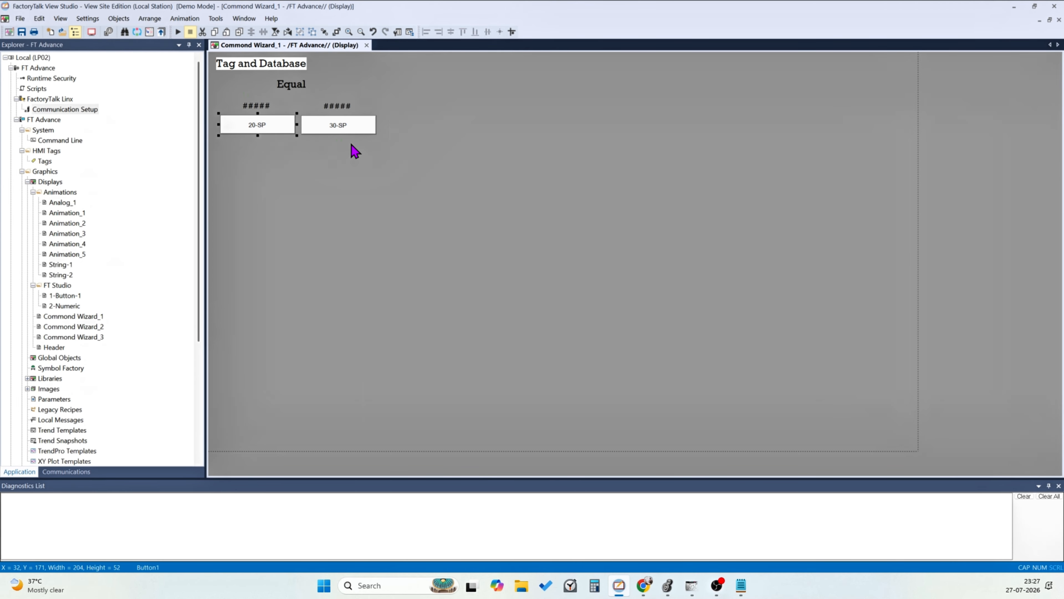
# Set the caption font size of the 30-SP button to 18 and accept the properties
pyautogui.click(342, 132)
pyautogui.doubleClick(342, 132)
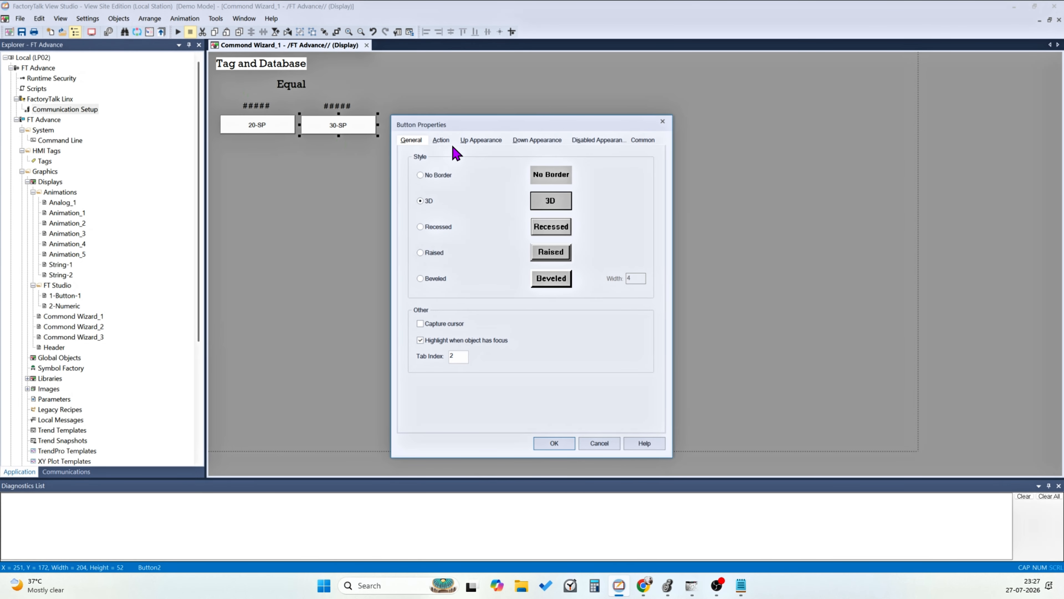
pyautogui.click(482, 140)
pyautogui.click(489, 296)
pyautogui.click(552, 303)
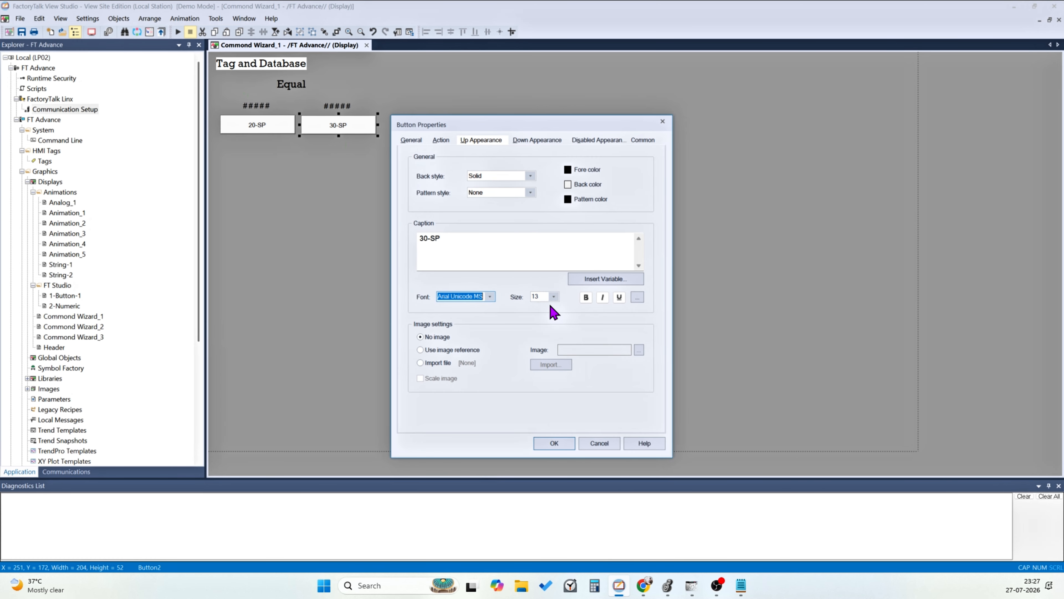
pyautogui.click(554, 297)
pyautogui.click(551, 371)
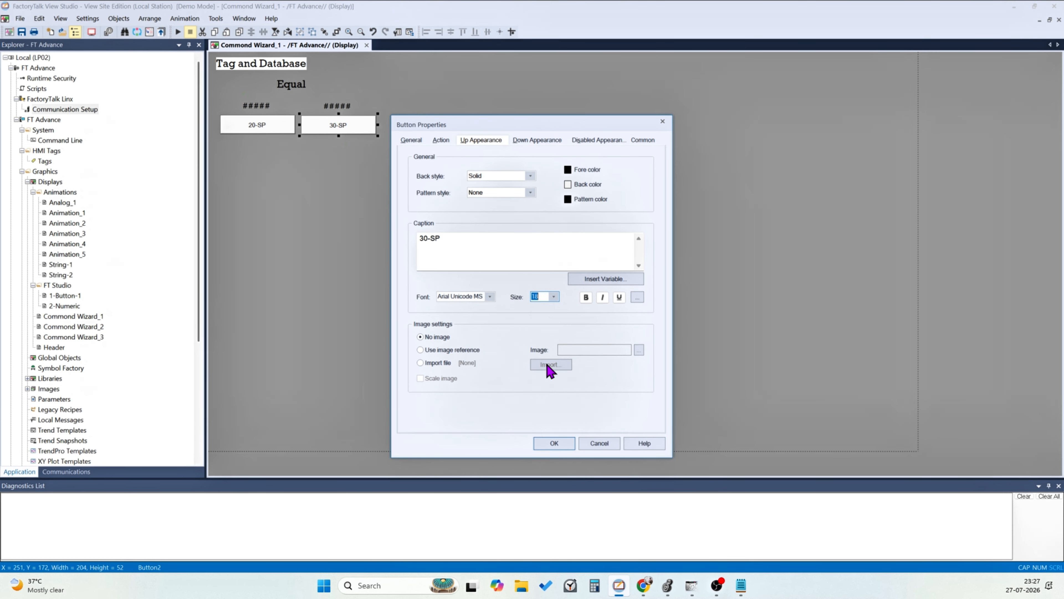
pyautogui.click(554, 443)
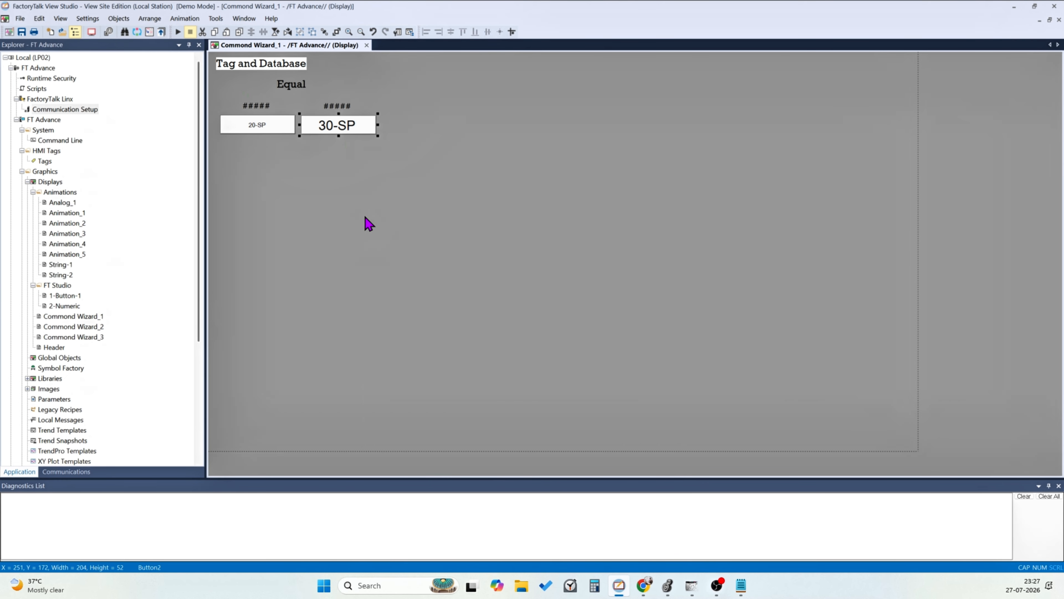
# Set the caption font size of the 20-SP button to 18 and accept the properties
pyautogui.doubleClick(263, 125)
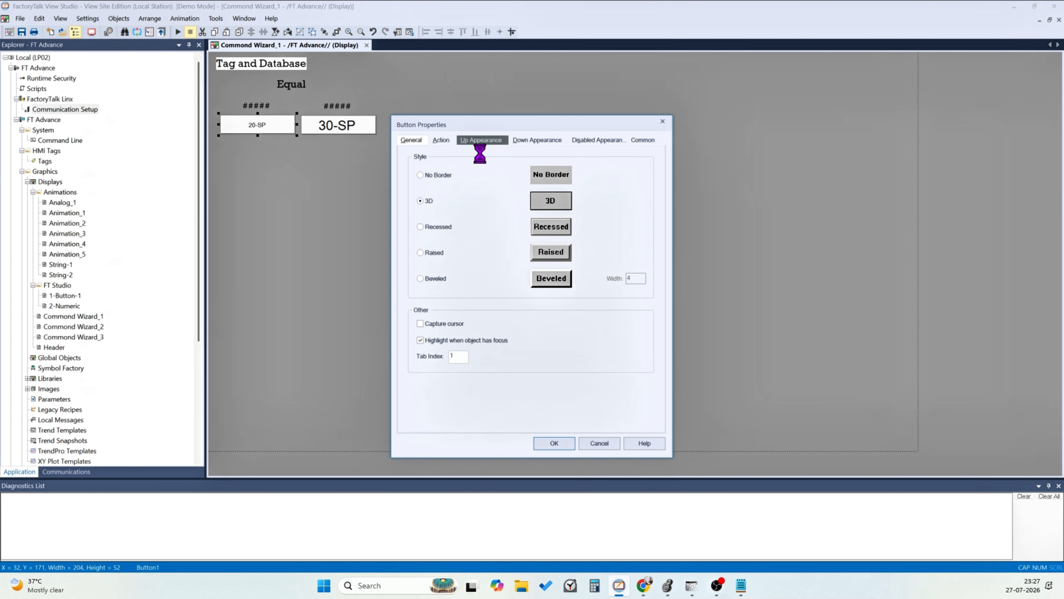
pyautogui.click(480, 140)
pyautogui.click(554, 297)
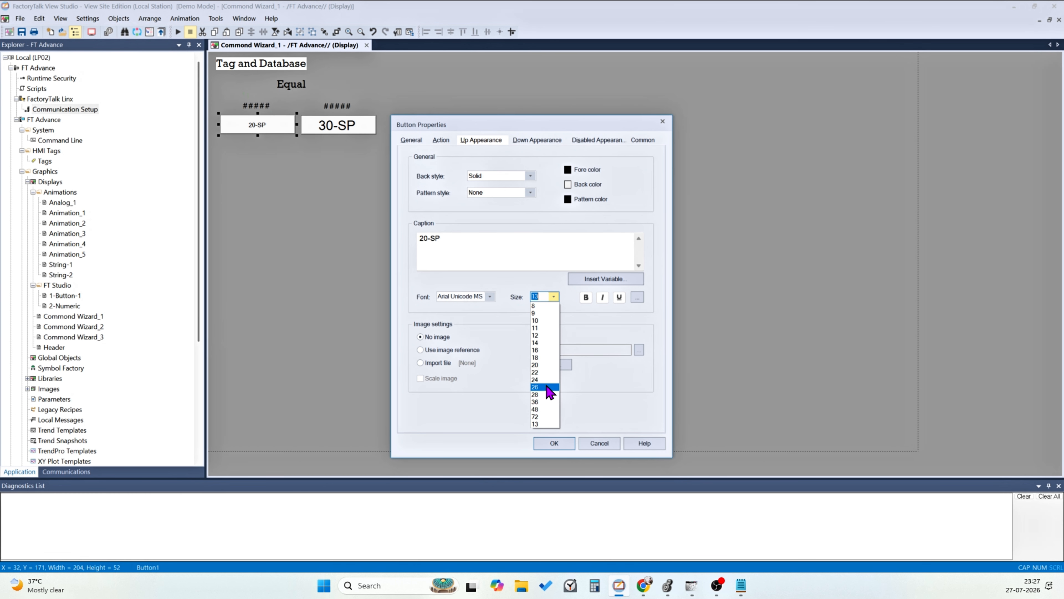
pyautogui.click(543, 357)
pyautogui.click(554, 443)
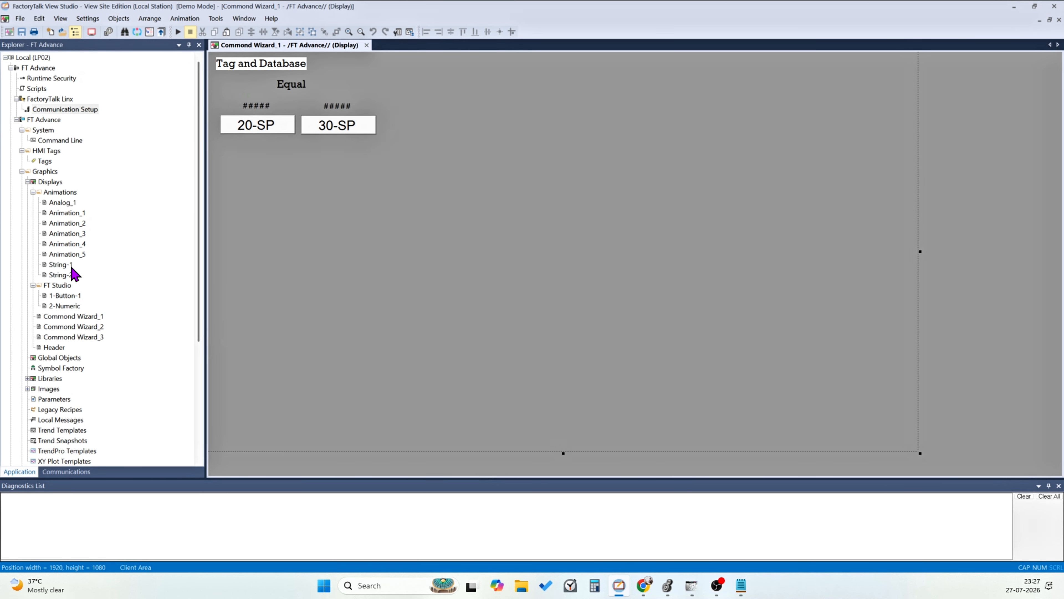
# Switch to the running runtime client and open the Command Wizard display with the 20-SP and 30-SP buttons
pyautogui.click(61, 275)
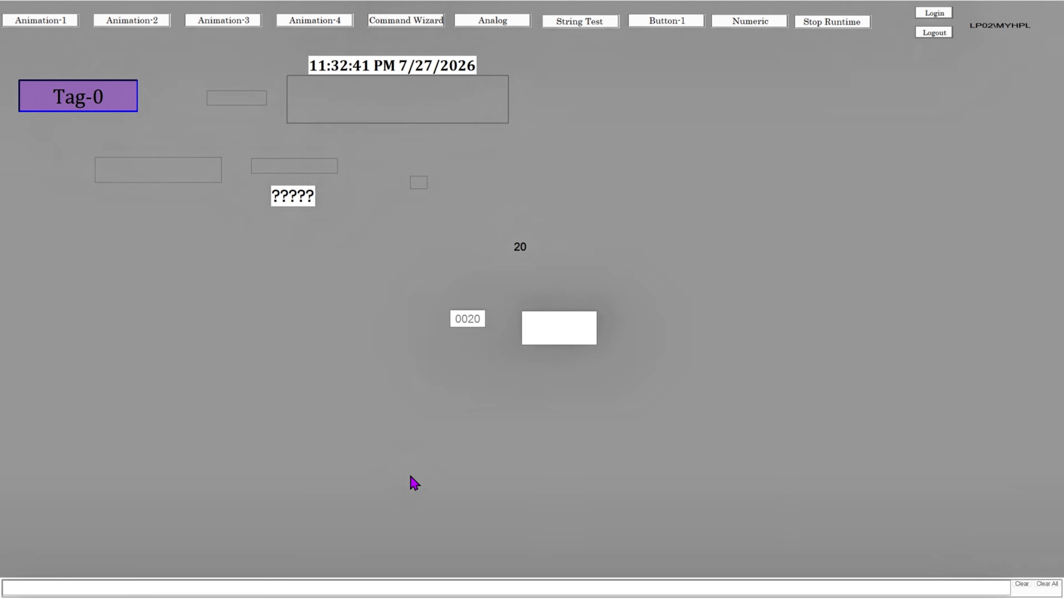
pyautogui.click(434, 23)
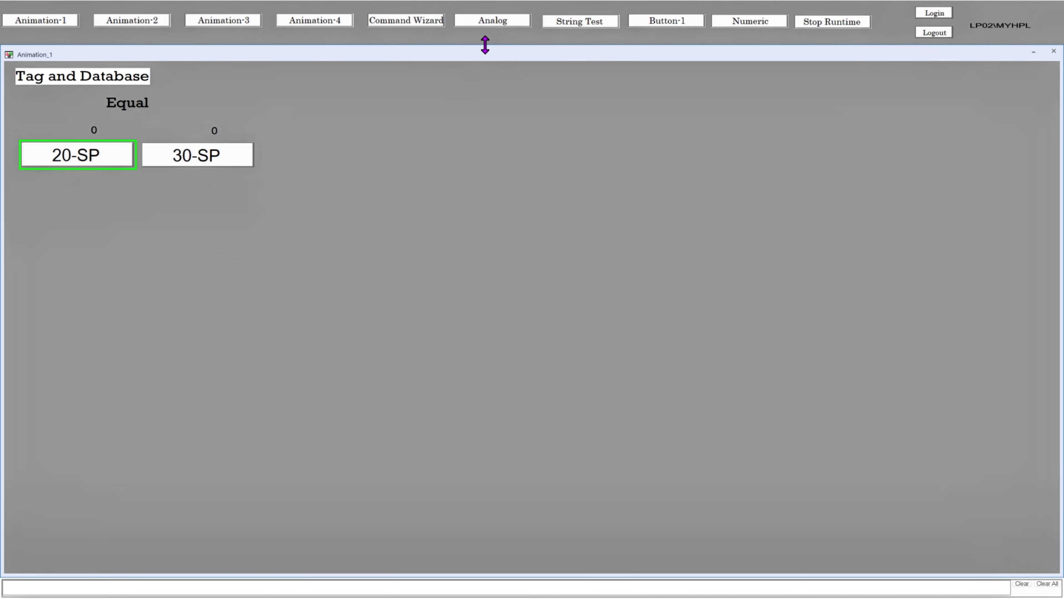
pyautogui.moveTo(536, 60)
pyautogui.mouseDown()
pyautogui.moveTo(538, 81)
pyautogui.moveTo(538, 58)
pyautogui.mouseUp()
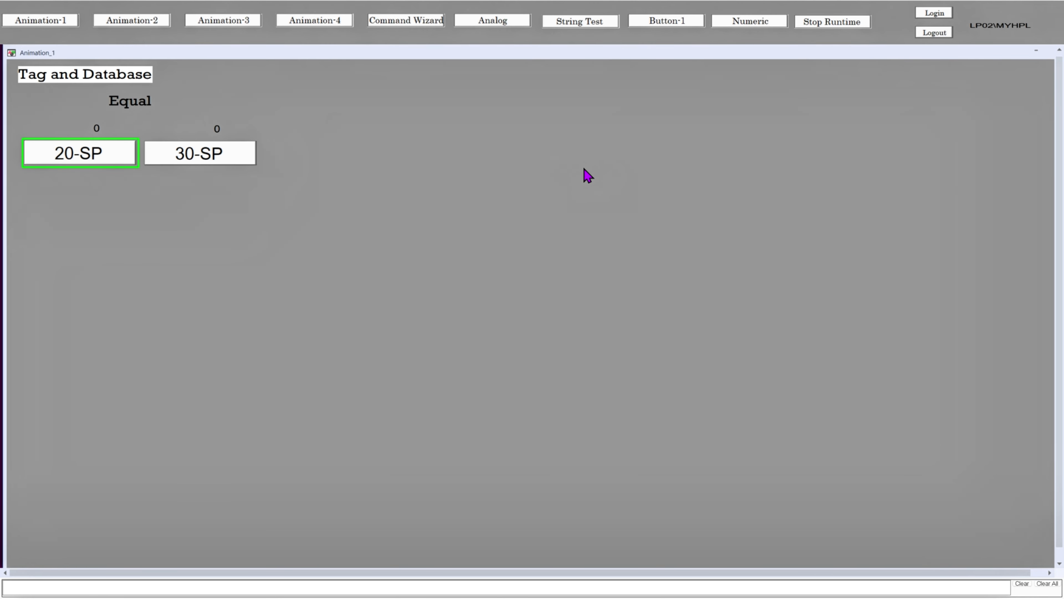